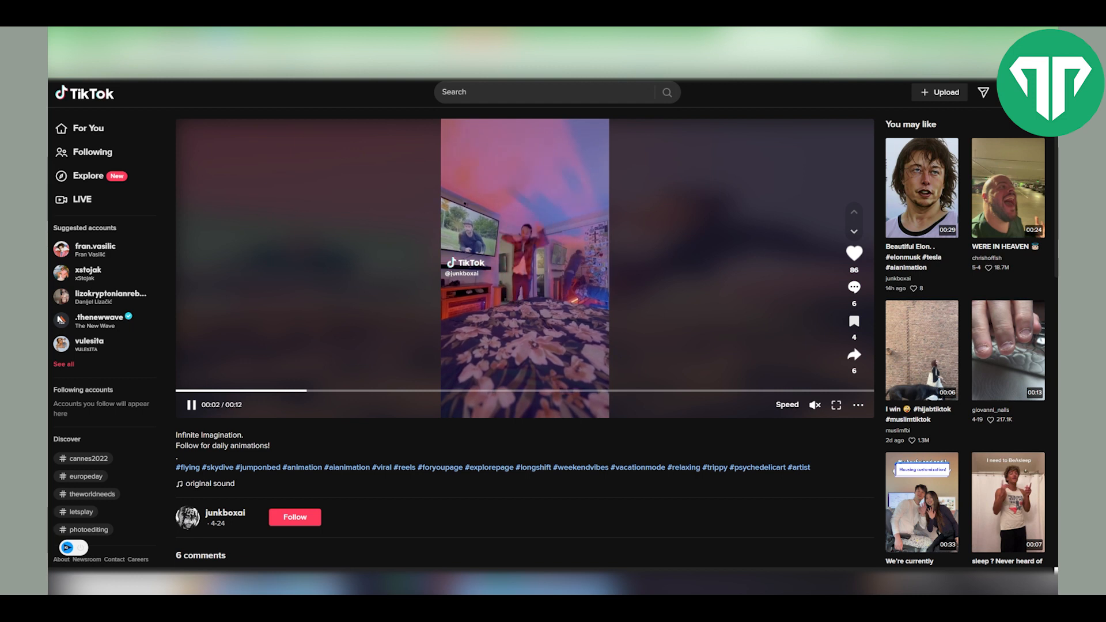
key("ctrl+Tab")
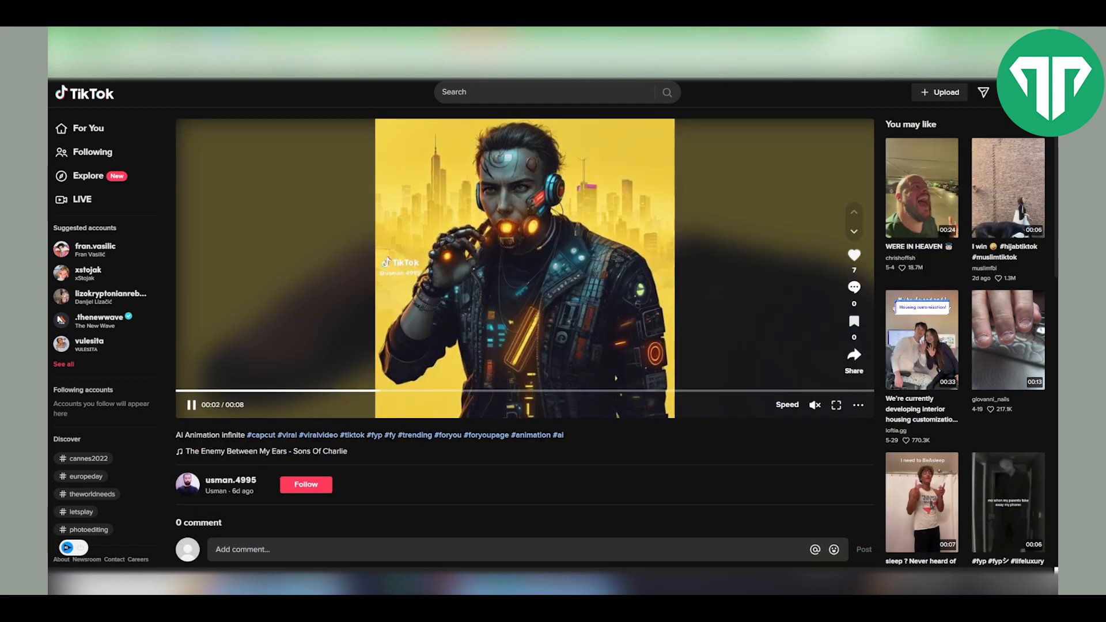
key("space")
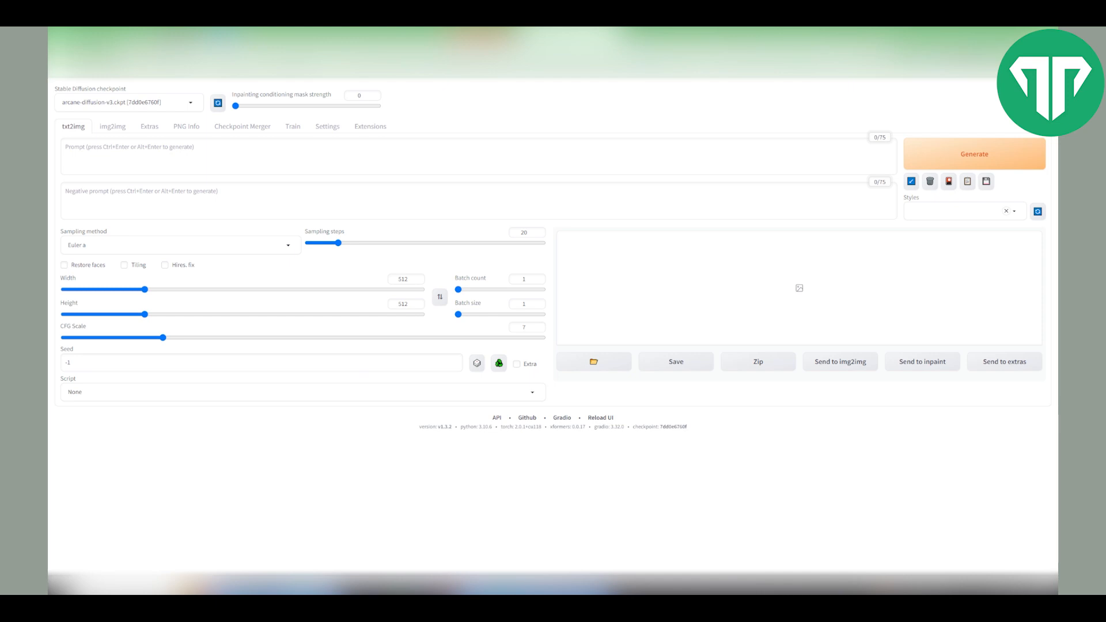
- Install the Deforum extension from the list of available extensions and open its new Deforum tab
left_click(370, 126)
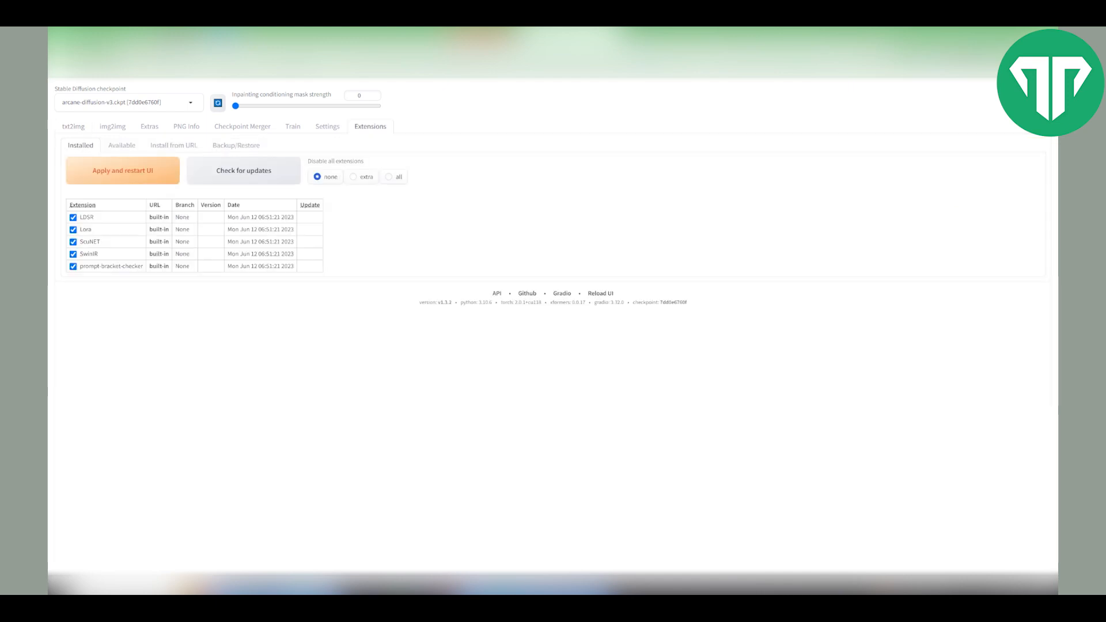
left_click(122, 145)
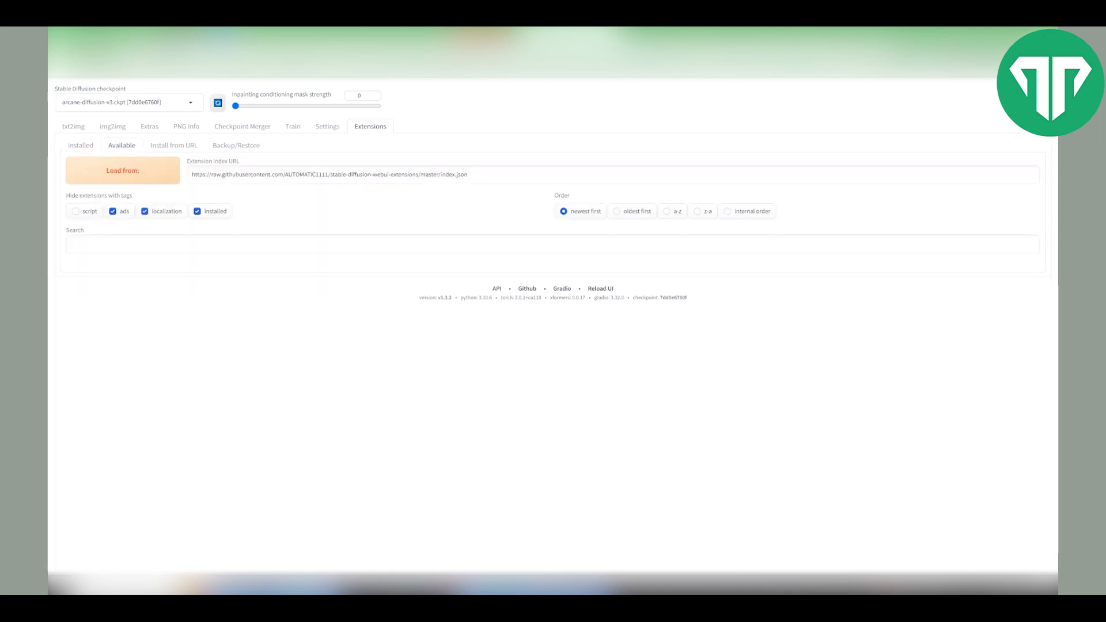
left_click(123, 171)
key("ctrl+f")
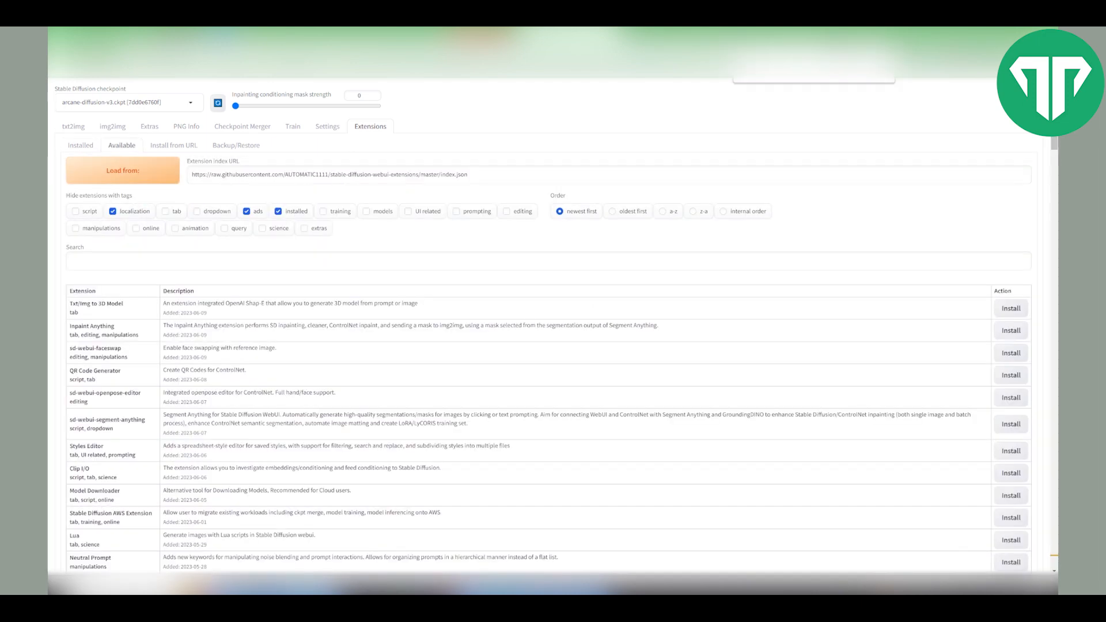
scroll(549, 326, "down", 20)
scroll(548, 326, "down", 5)
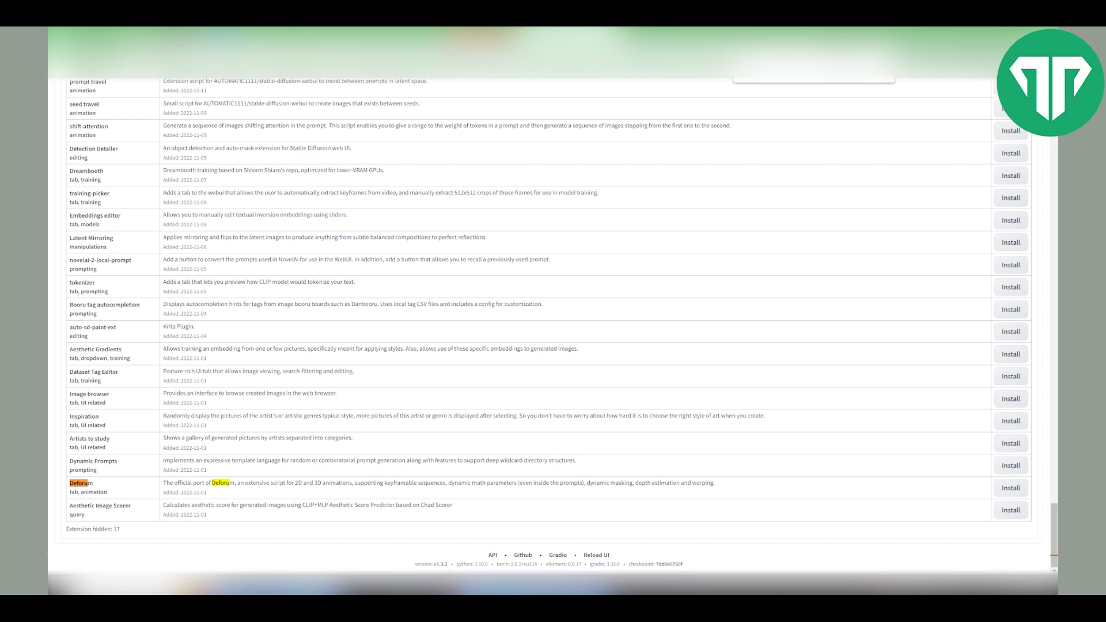
left_click(1011, 488)
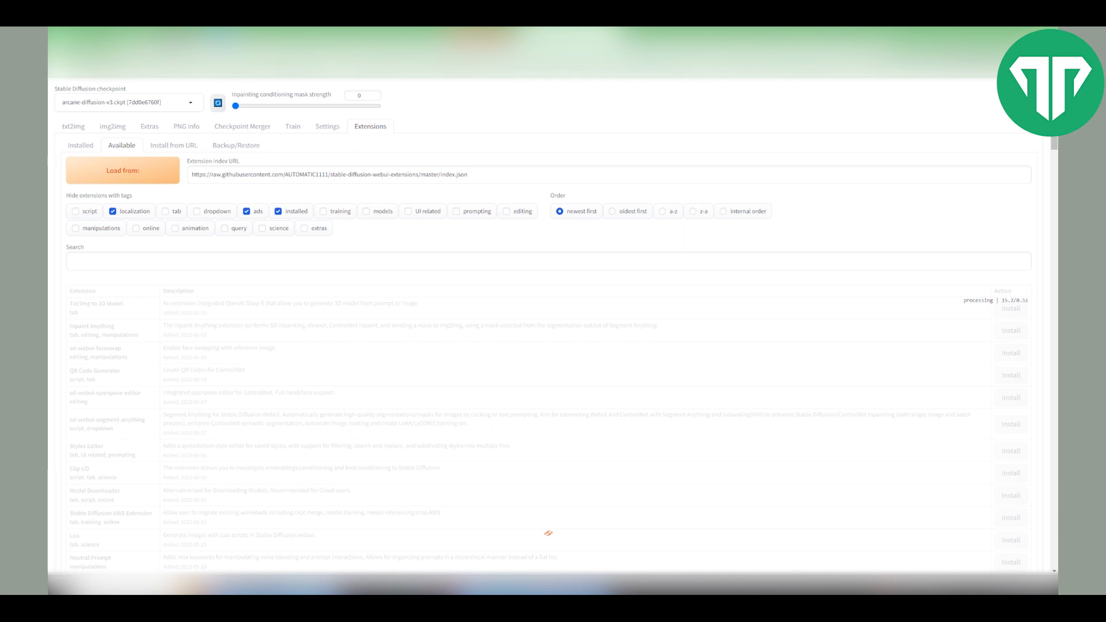
scroll(548, 325, "up", 20)
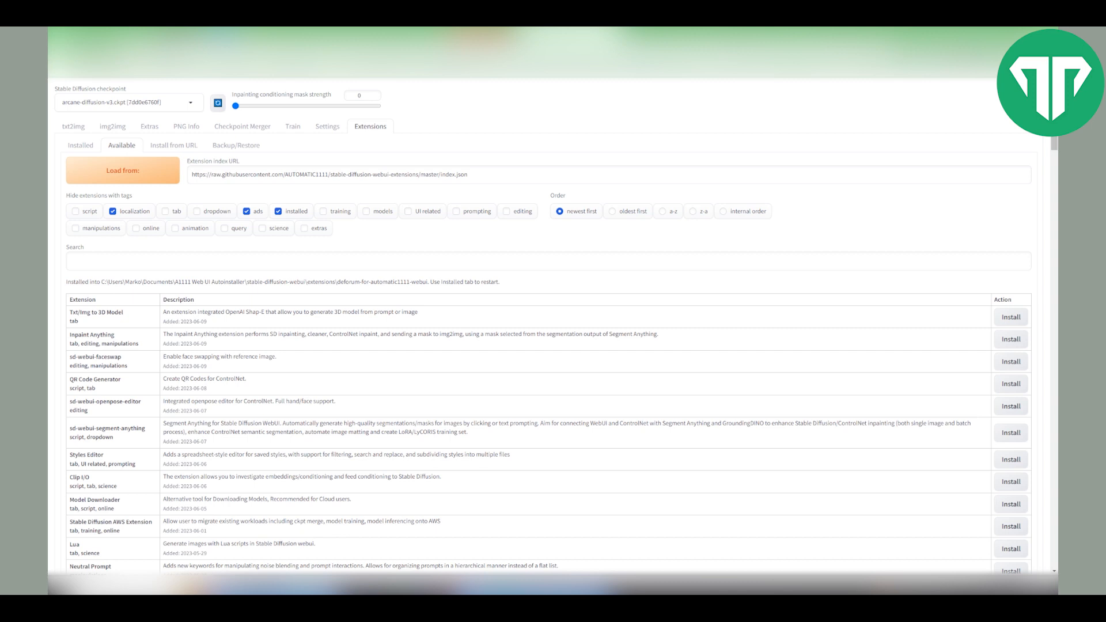
left_click(81, 146)
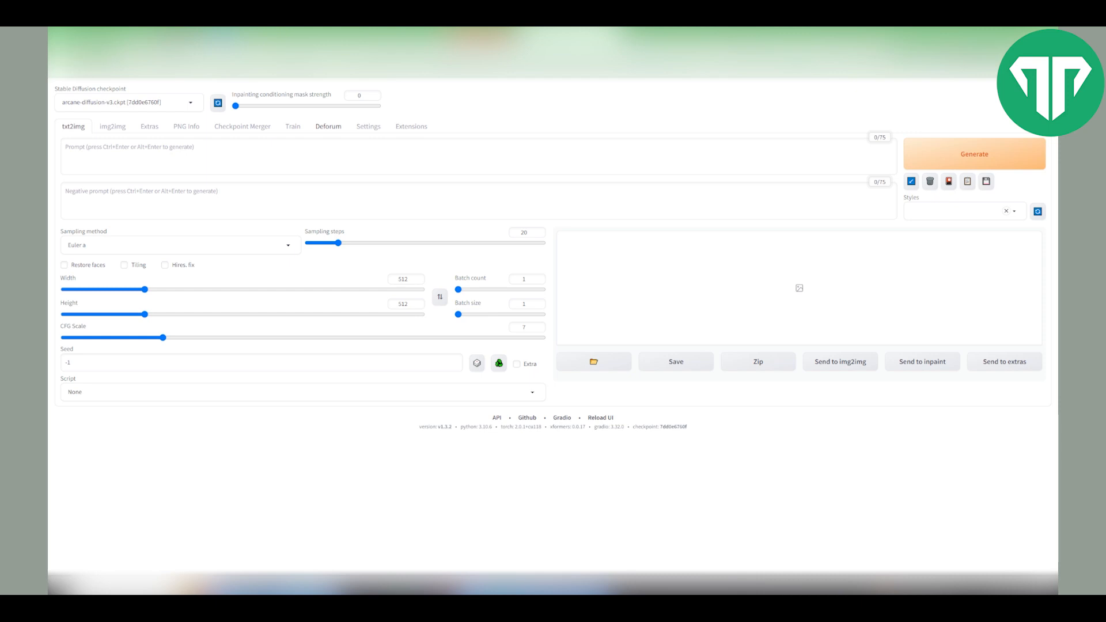
left_click(329, 127)
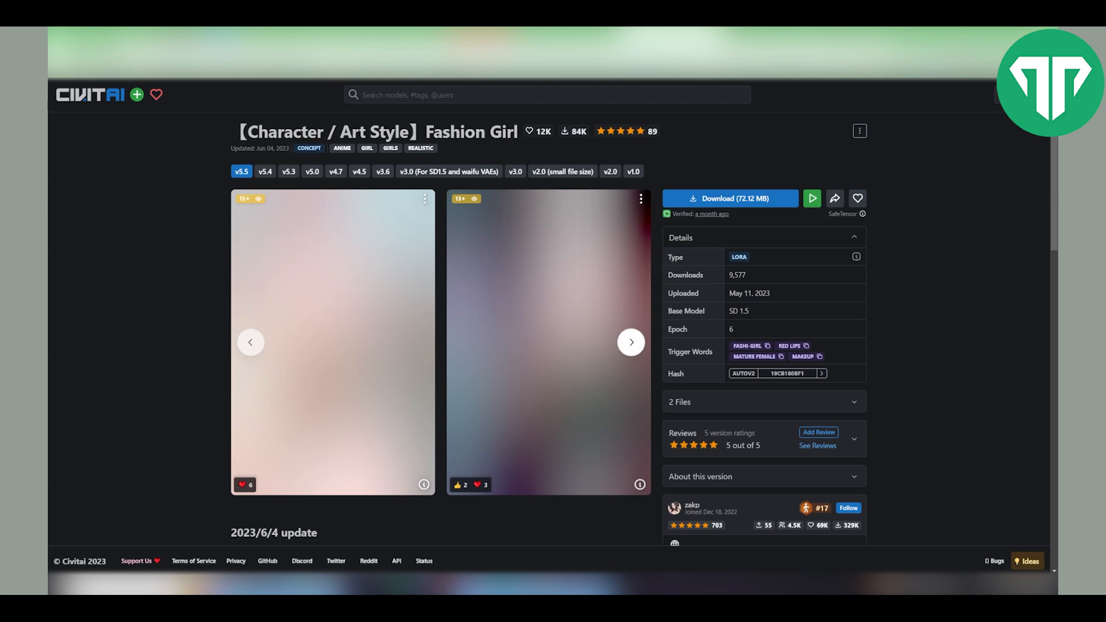
- Browse the preview images and description of the Fashion Girl LoRA model page
left_click(631, 342)
left_click(631, 342)
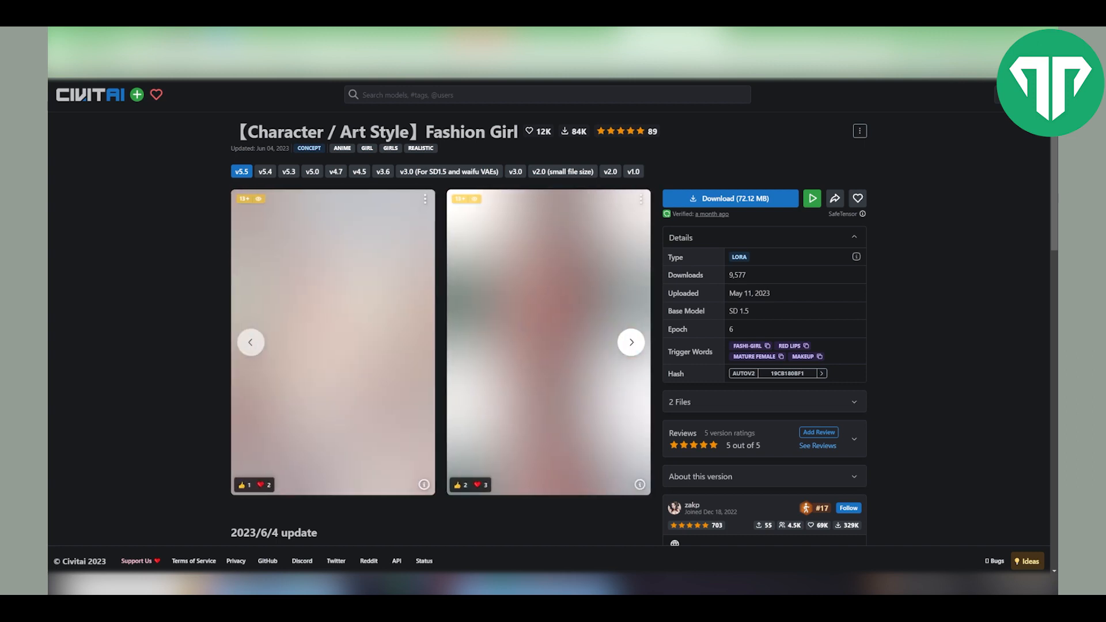
left_click(631, 342)
scroll(441, 339, "down", 3)
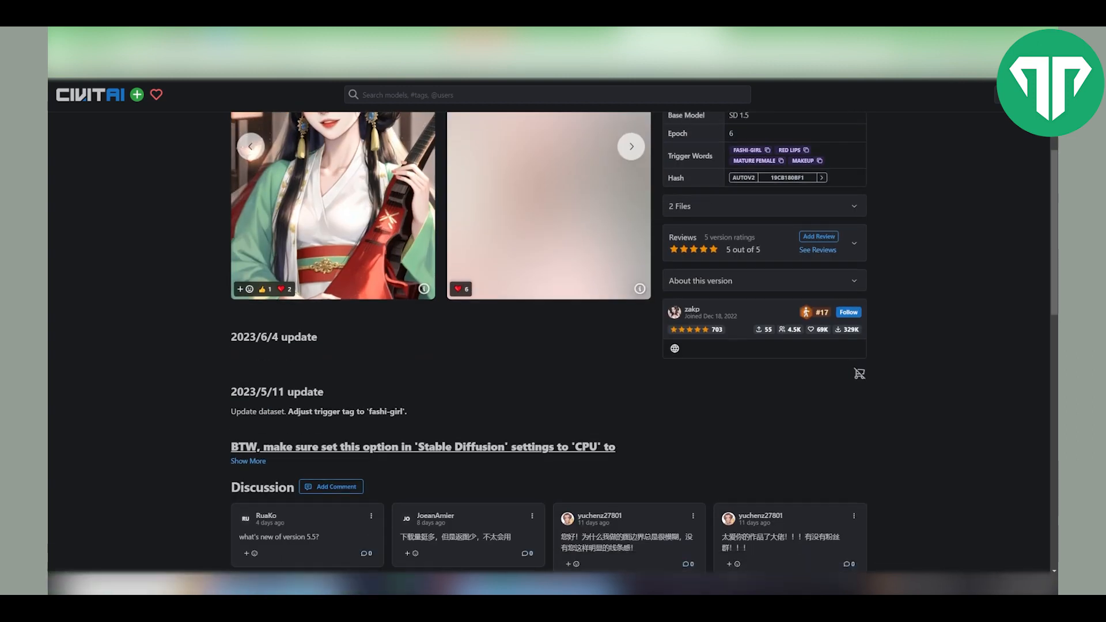
scroll(442, 340, "up", 3)
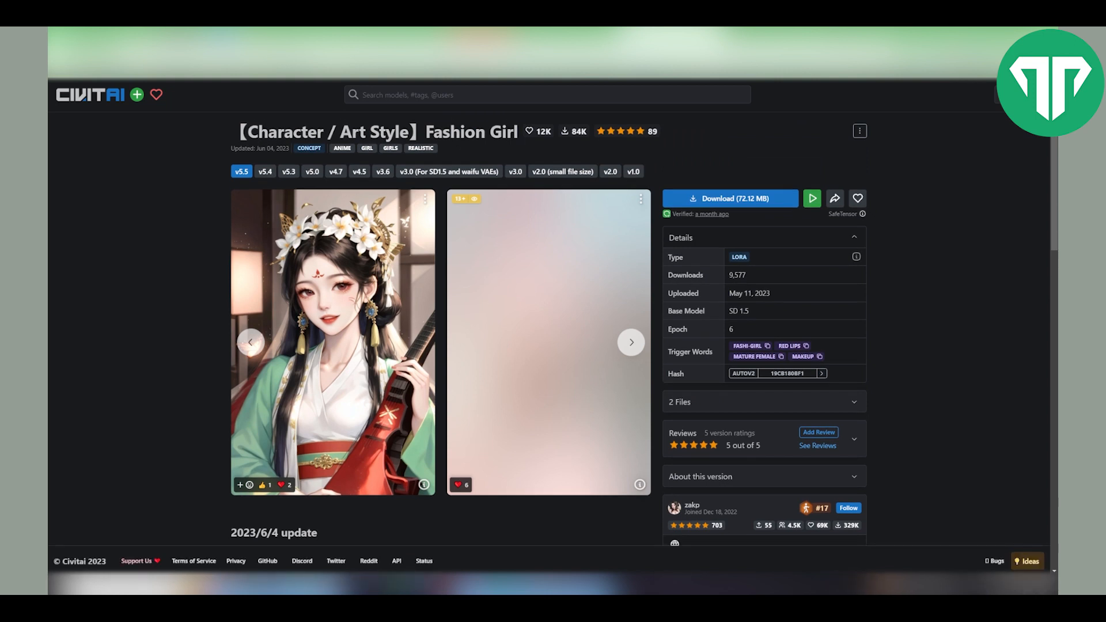
key("alt+Left")
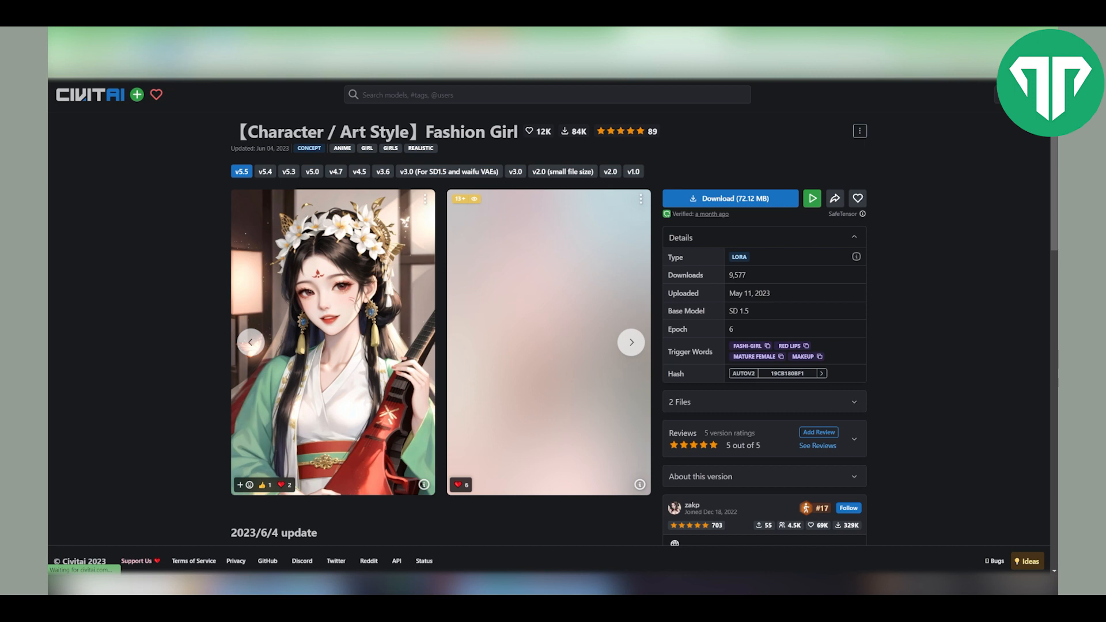
- Search the Civitai model library for girl and look through the results
left_click(438, 95)
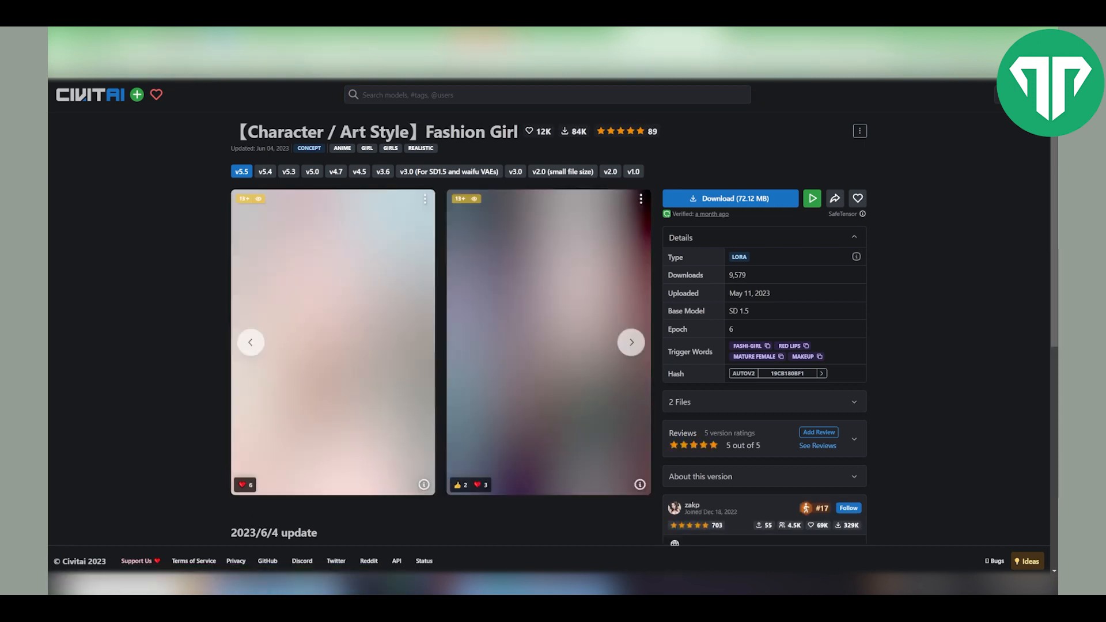
left_click(438, 95)
type("girl")
key("Return")
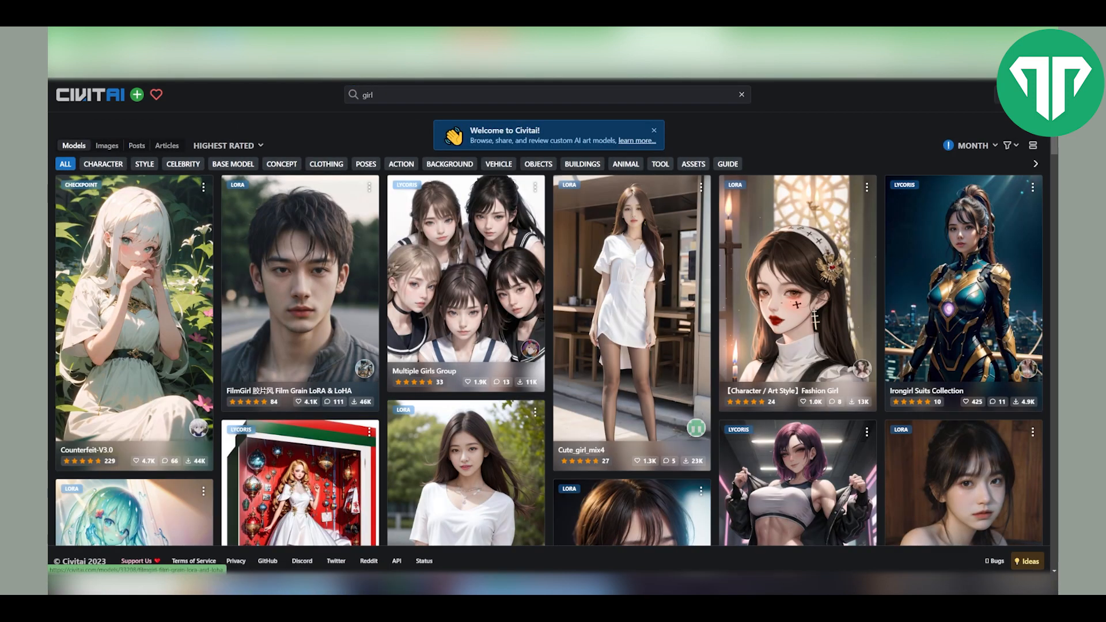
scroll(692, 346, "down", 2)
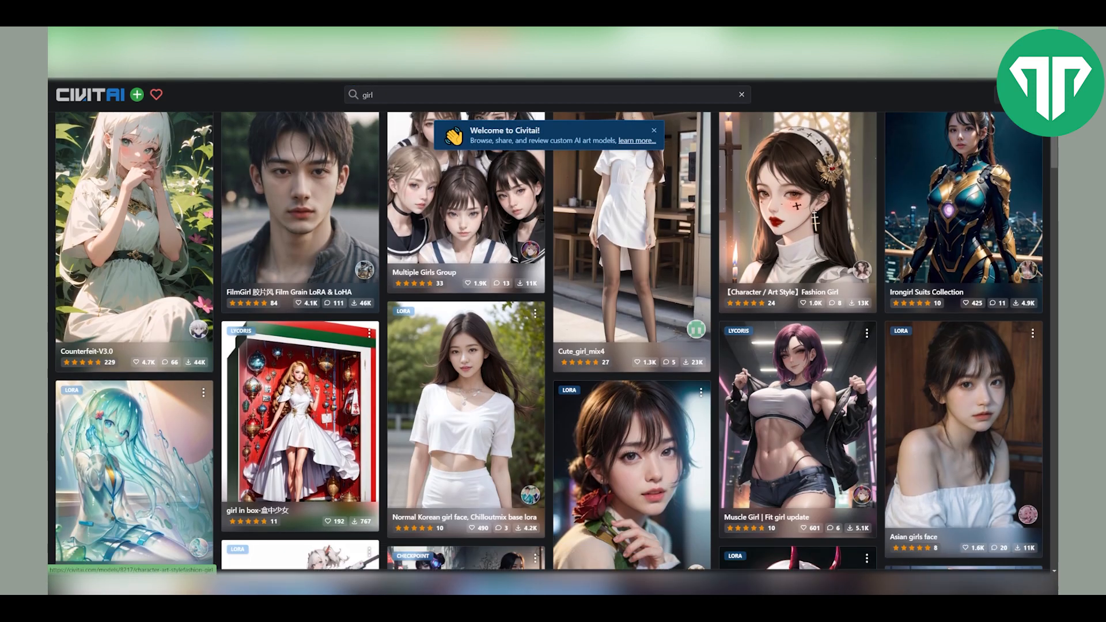
scroll(720, 346, "up", 2)
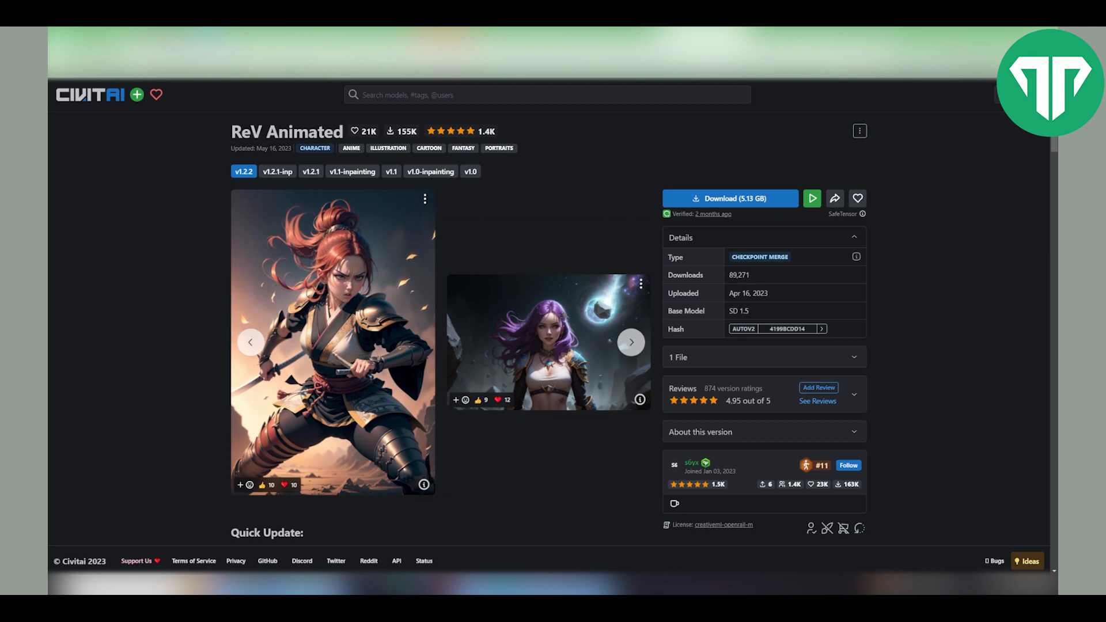
- Save the ReV Animated checkpoint download into the stable-diffusion-webui models\Stable-diffusion folder inside A1111 Web UI Autoinstaller
left_click_drag(231, 132, 343, 132)
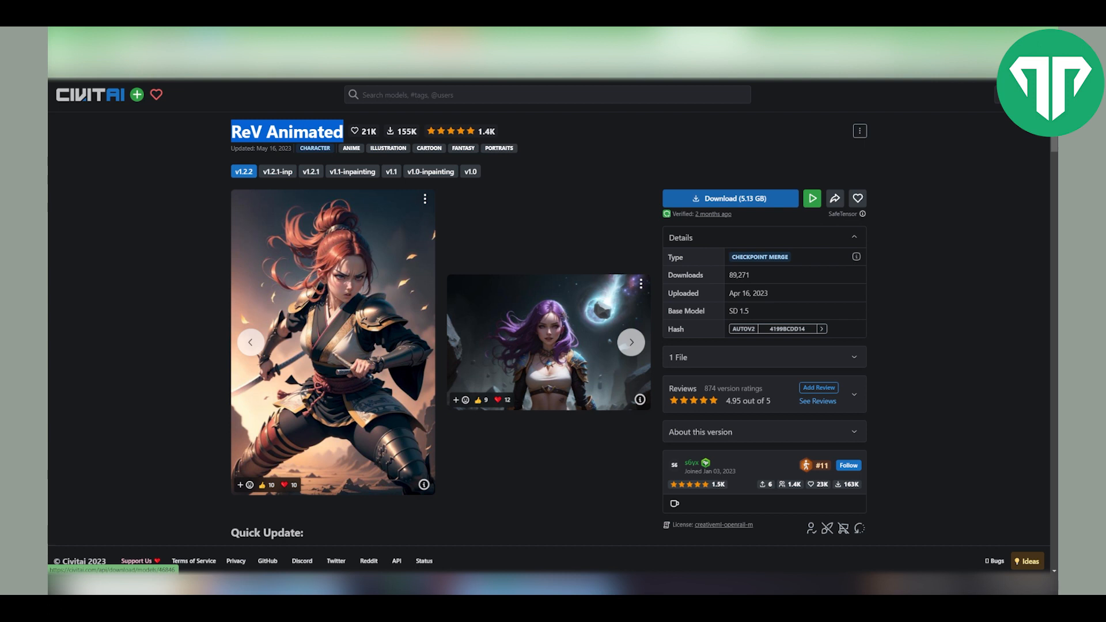
left_click(731, 199)
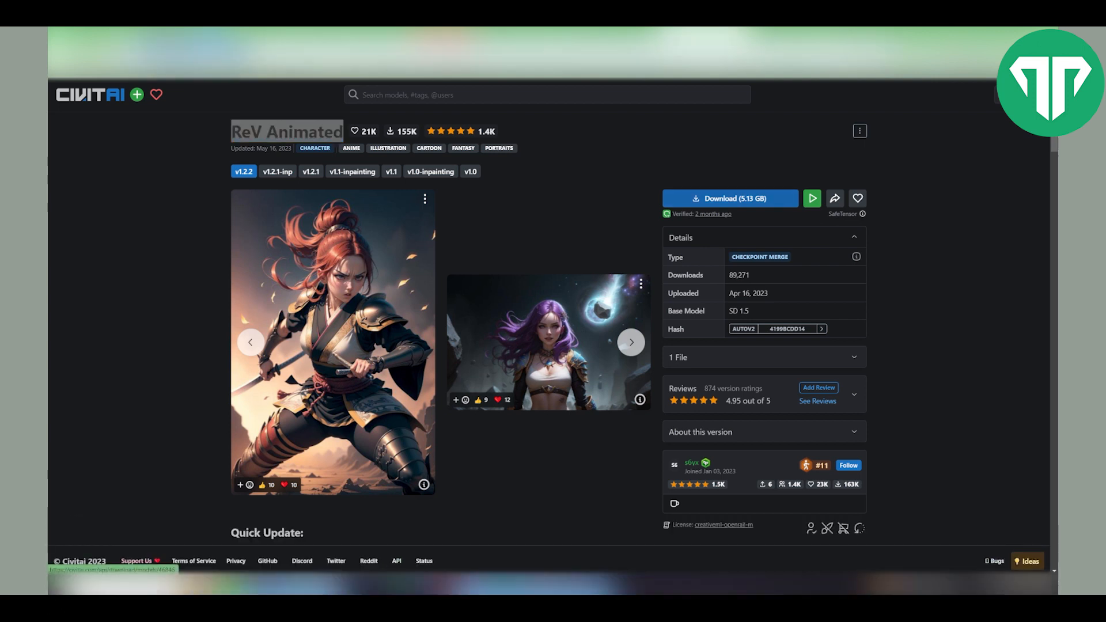
right_click(710, 199)
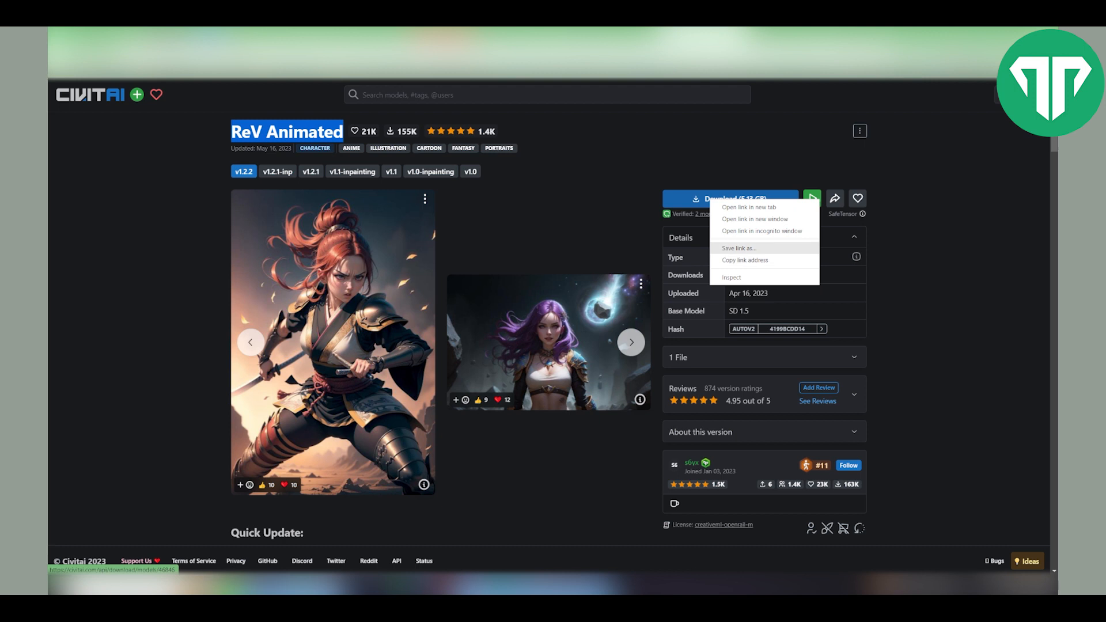
left_click(739, 248)
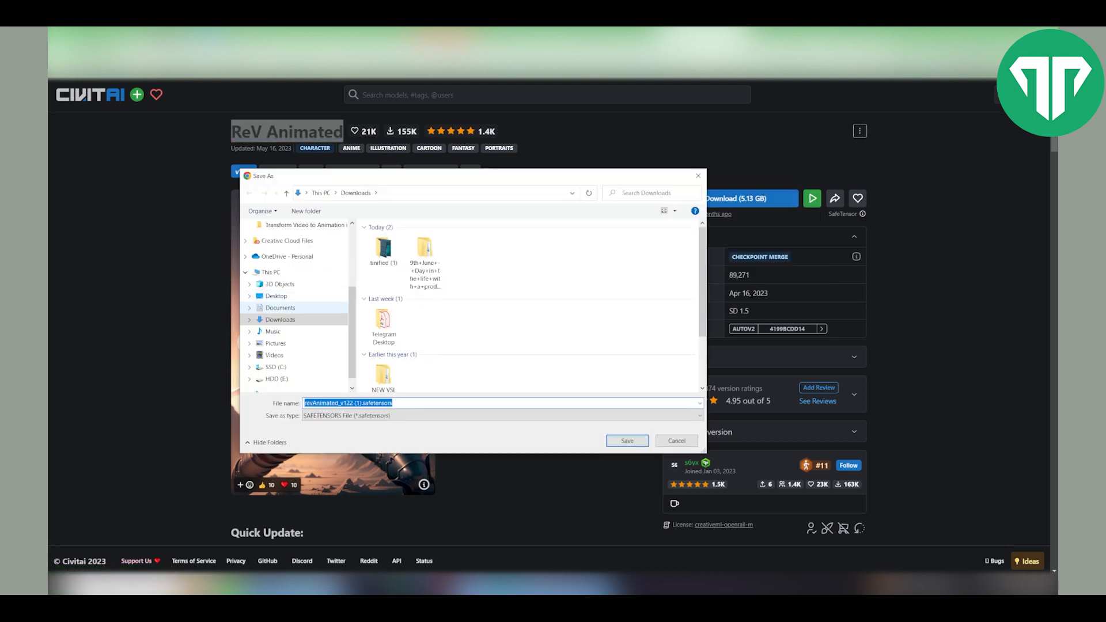
left_click(280, 307)
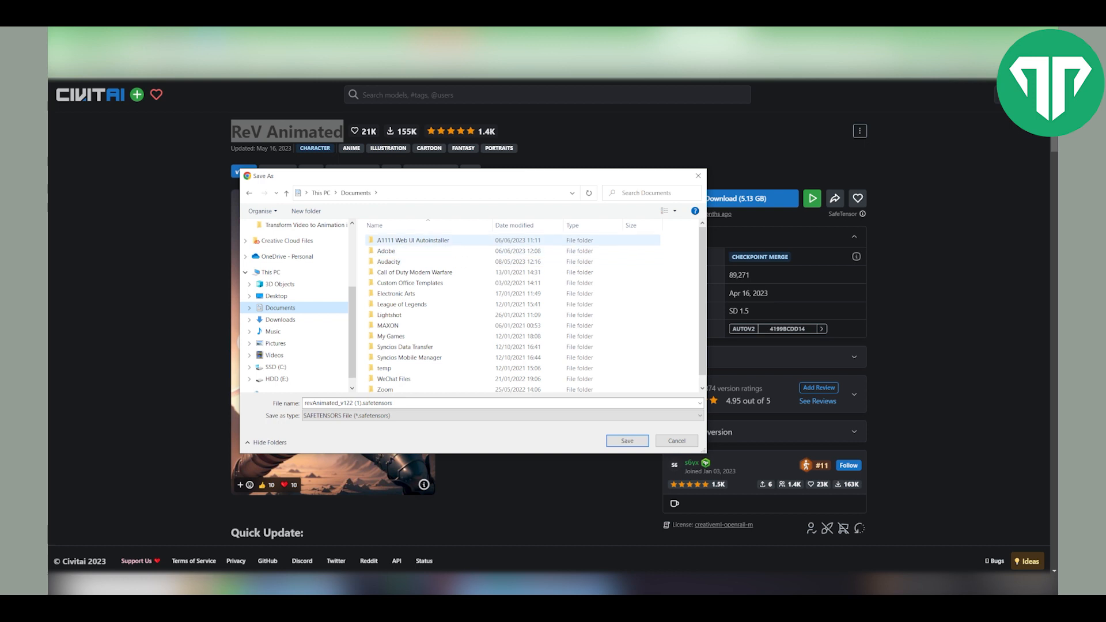
double_click(413, 240)
double_click(407, 251)
left_click(406, 251)
key("m")
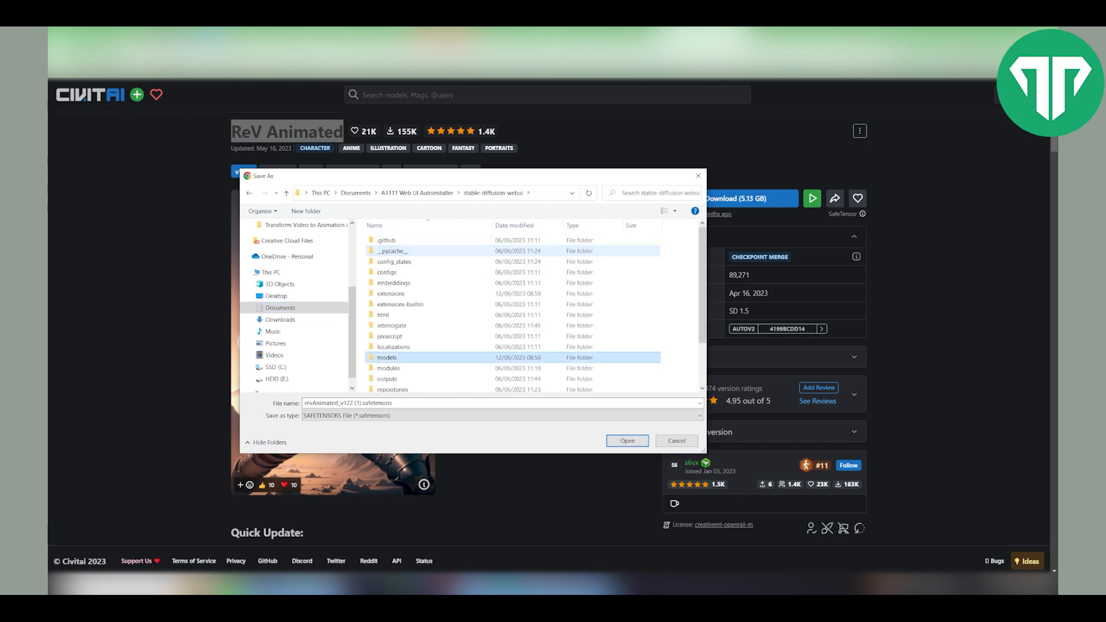
double_click(391, 358)
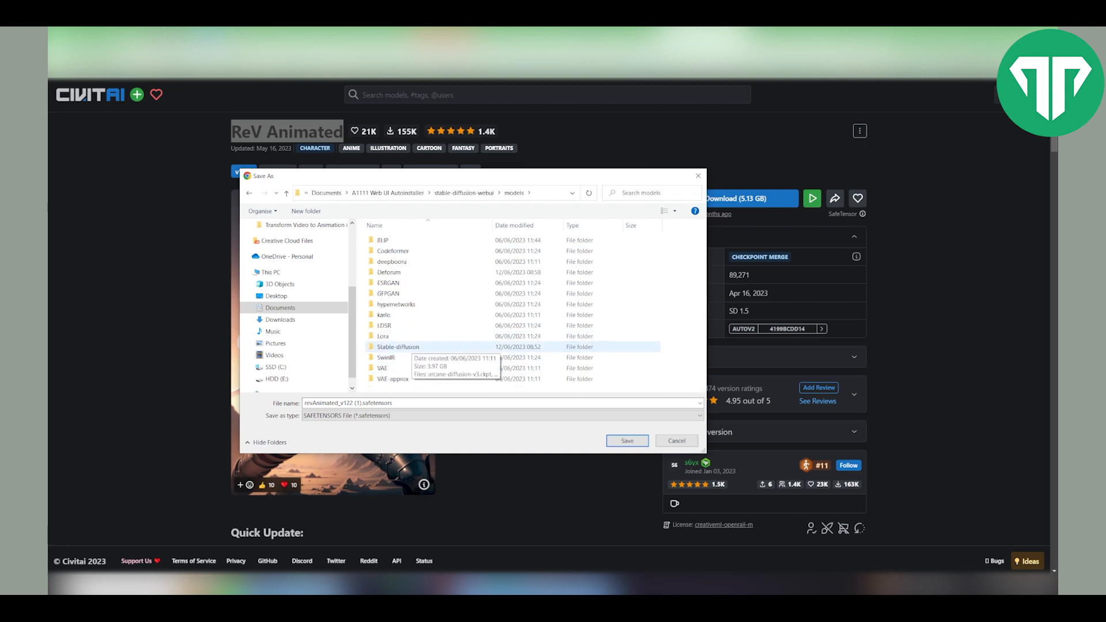
double_click(398, 347)
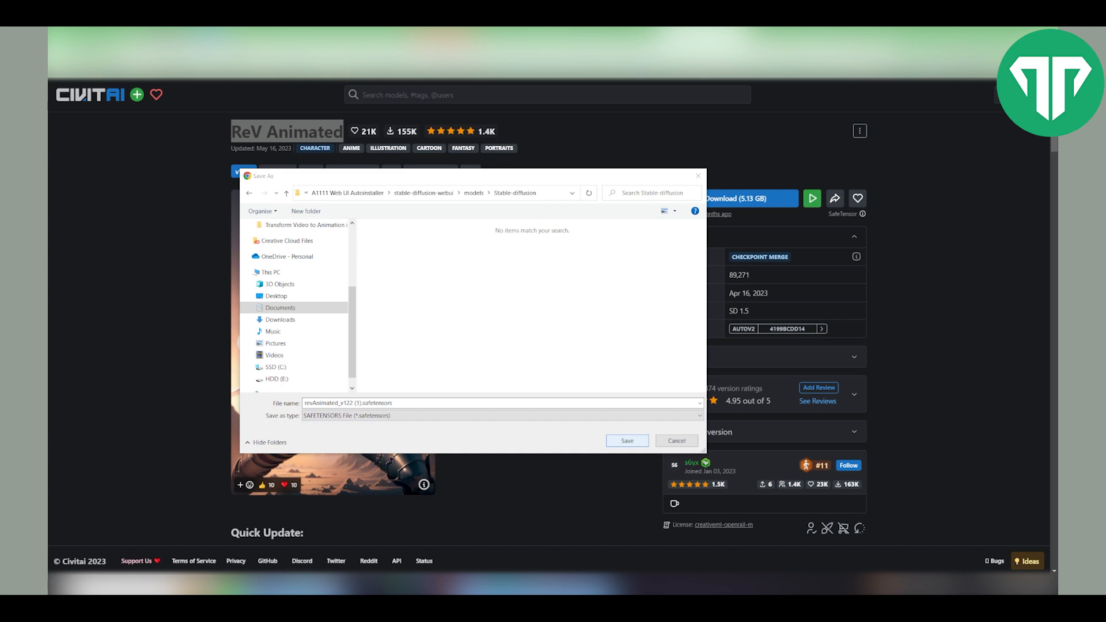
key("Return")
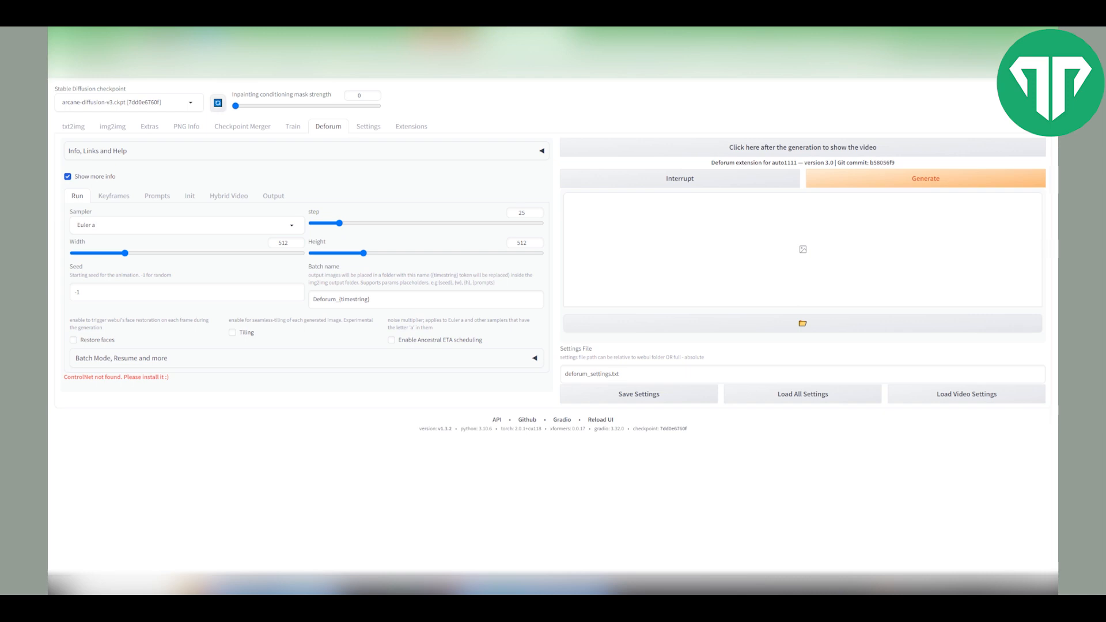
- Load the revAnimated_v122 checkpoint and set the Deforum sampler to DPM2 a Karras
left_click(129, 102)
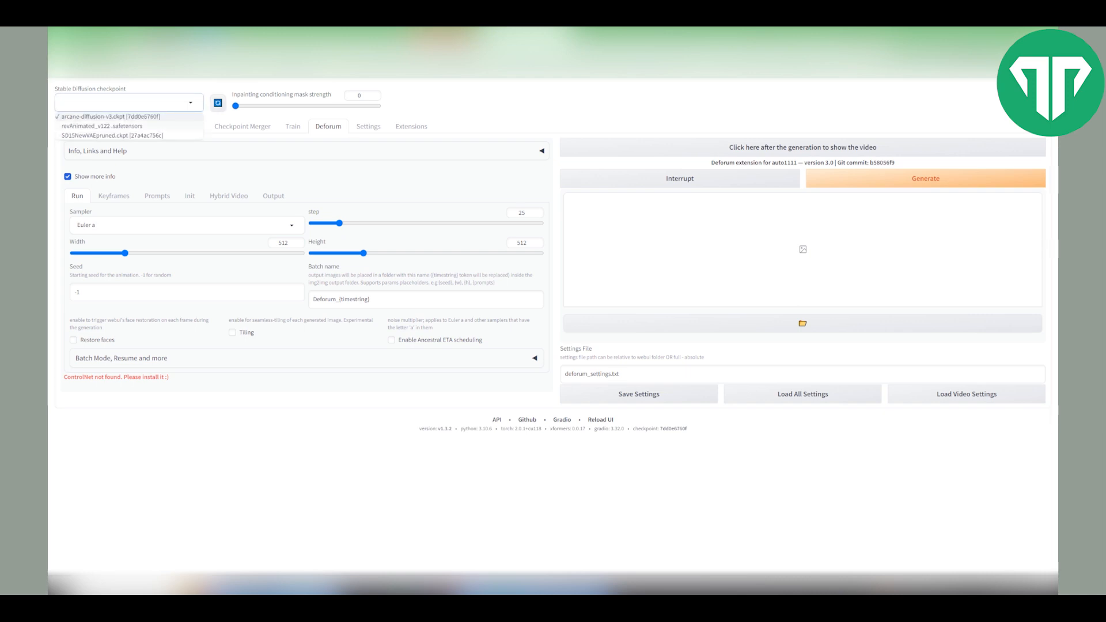
left_click(102, 126)
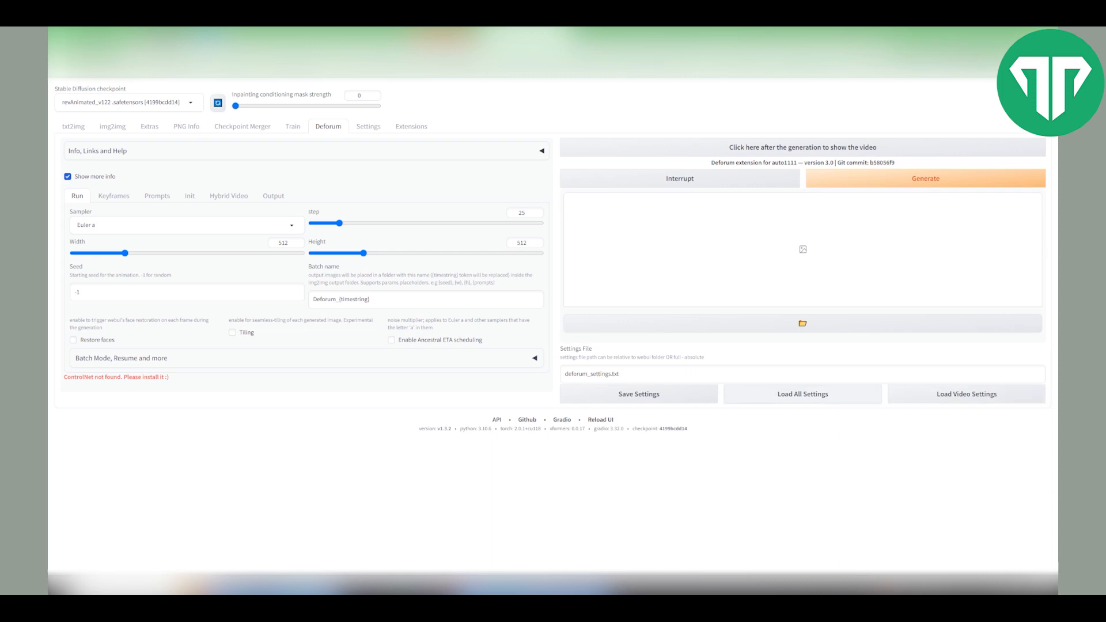
left_click(187, 225)
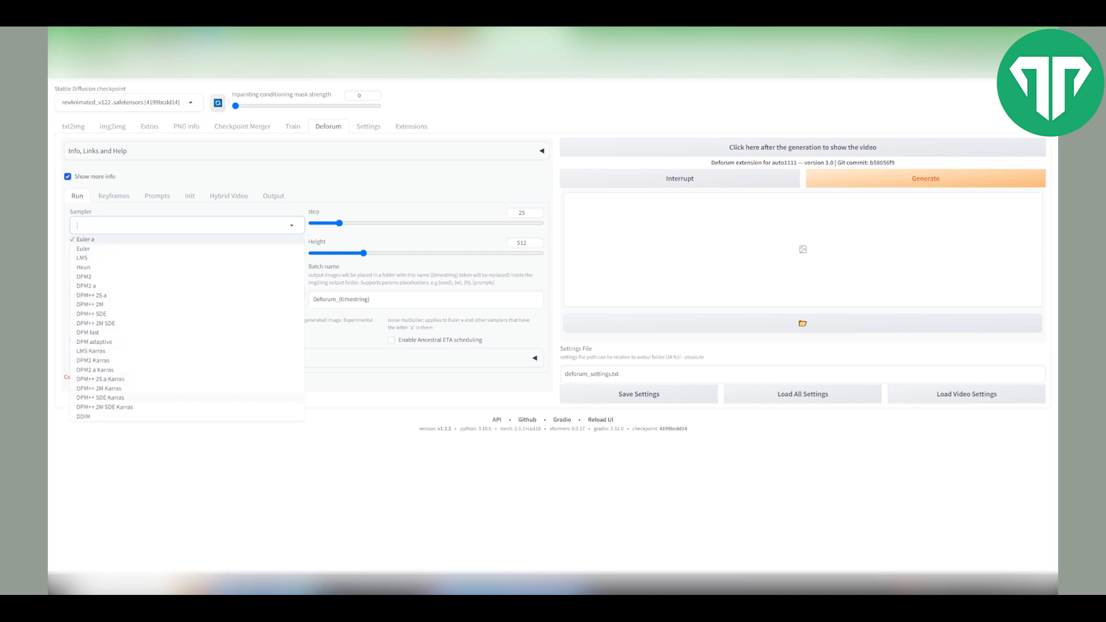
left_click(100, 398)
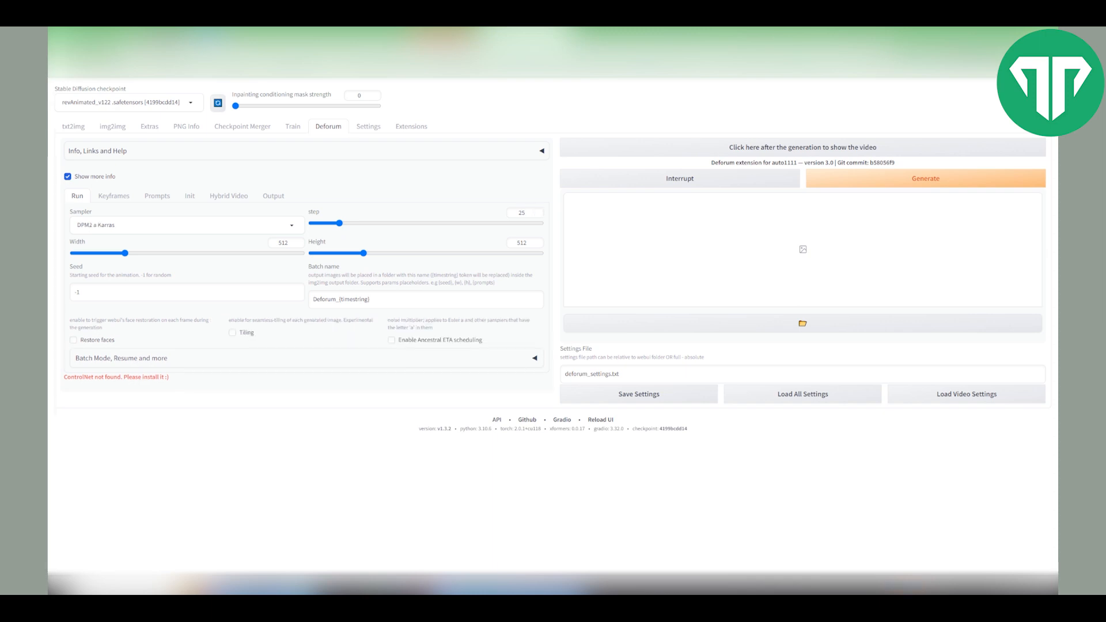
- Set the animation width to 720 and height to 1280
left_click(288, 243)
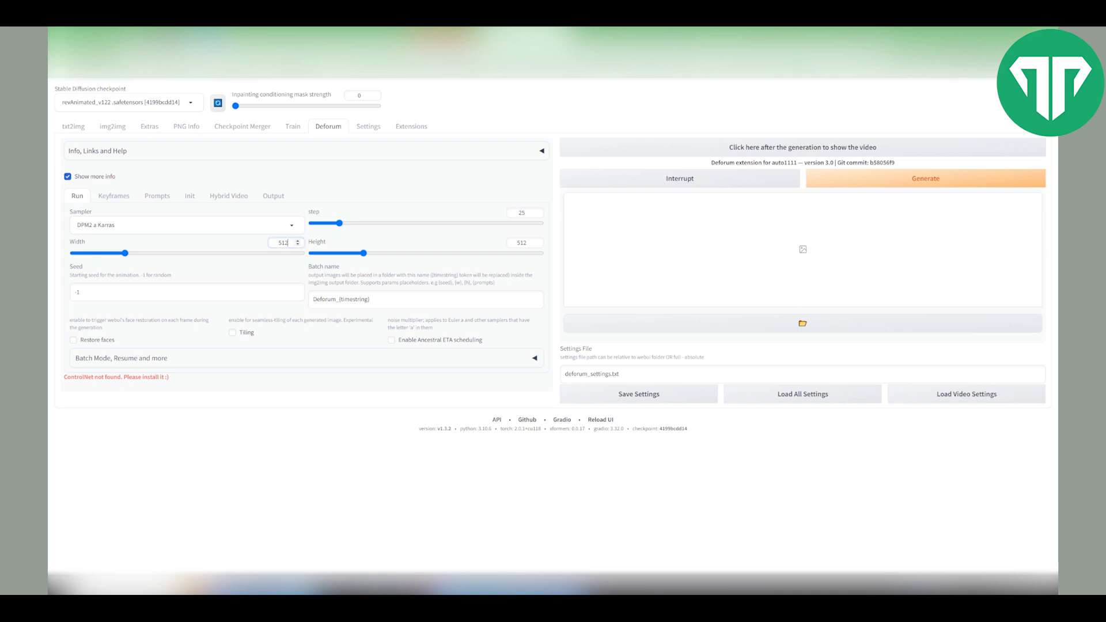
key("BackSpace")
key("BackSpace")
key("BackSpace")
type("720")
key("Tab")
type("1280")
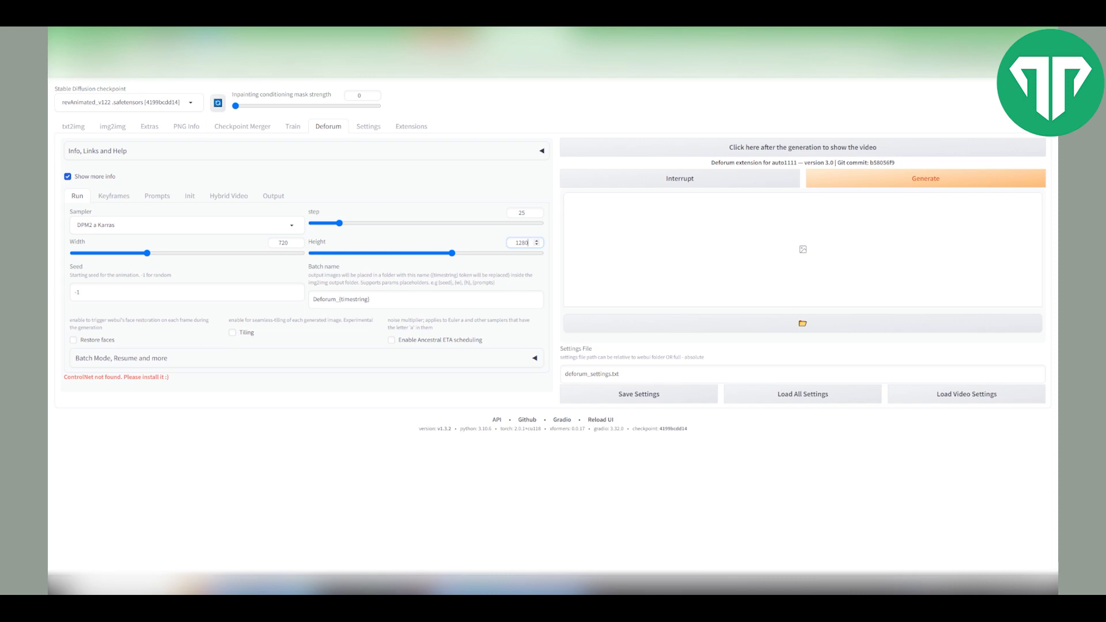
- In the keyframe settings, switch the animation mode to 3D and the border mode to wrap
left_click(114, 196)
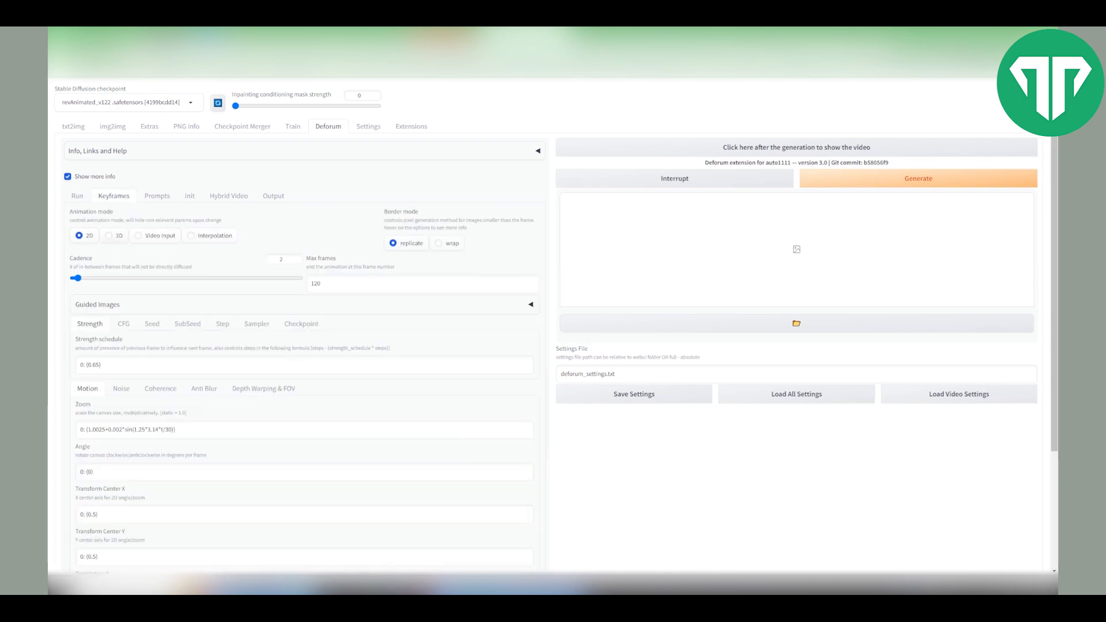
left_click(109, 235)
left_click(439, 243)
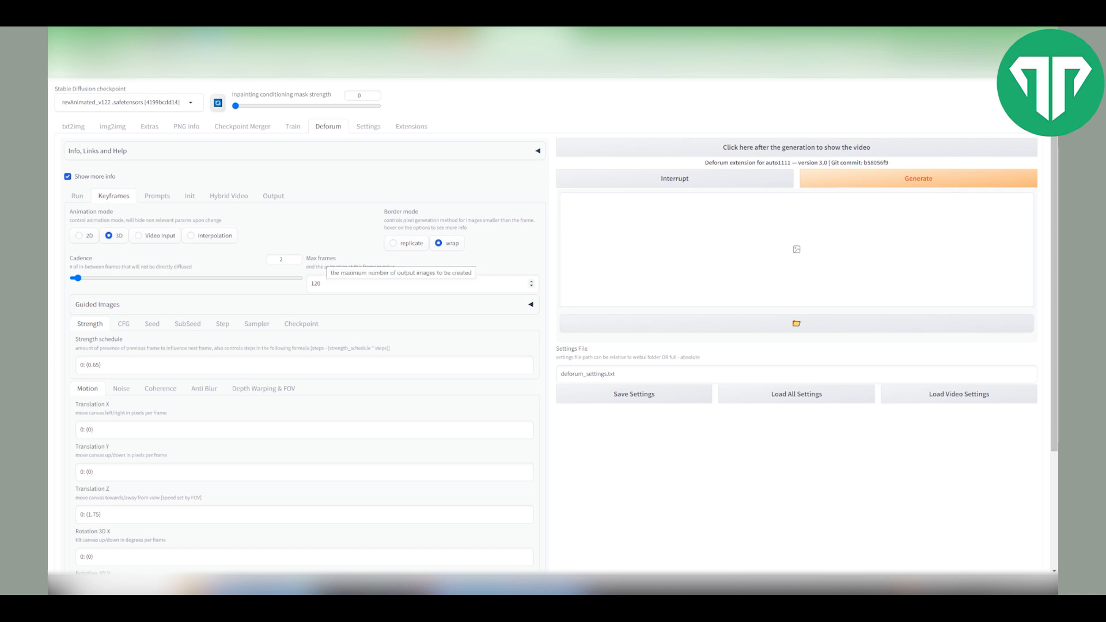
- Set the animation's max frames to 600
left_click(328, 284)
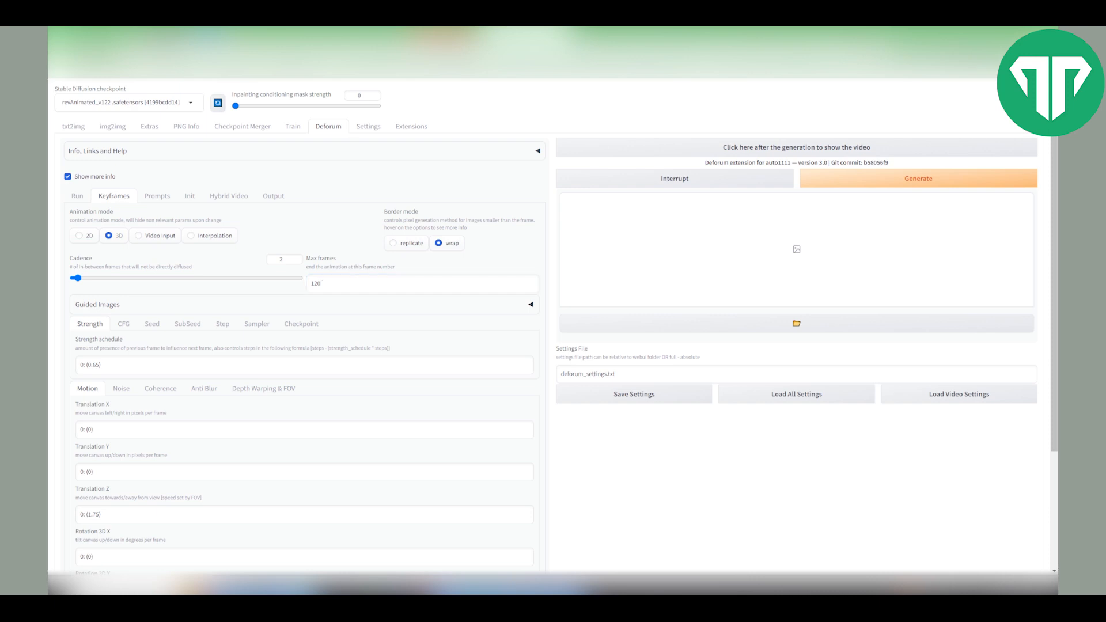
double_click(317, 283)
type("600")
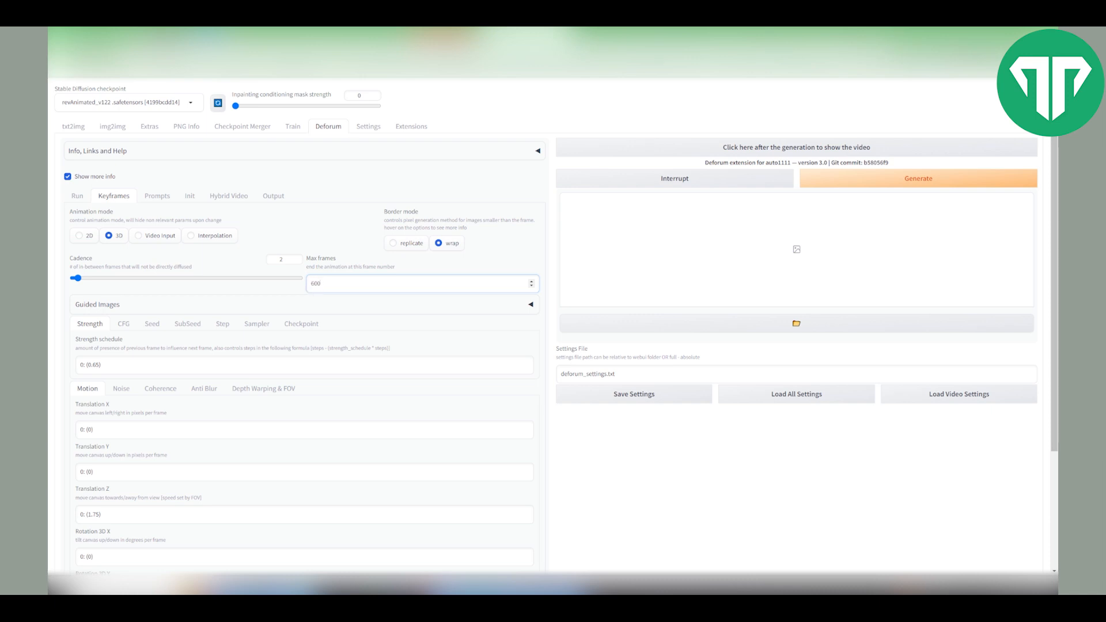
- Set the strength schedule to 0: (0.65), 25: (0.55)
left_click(139, 365)
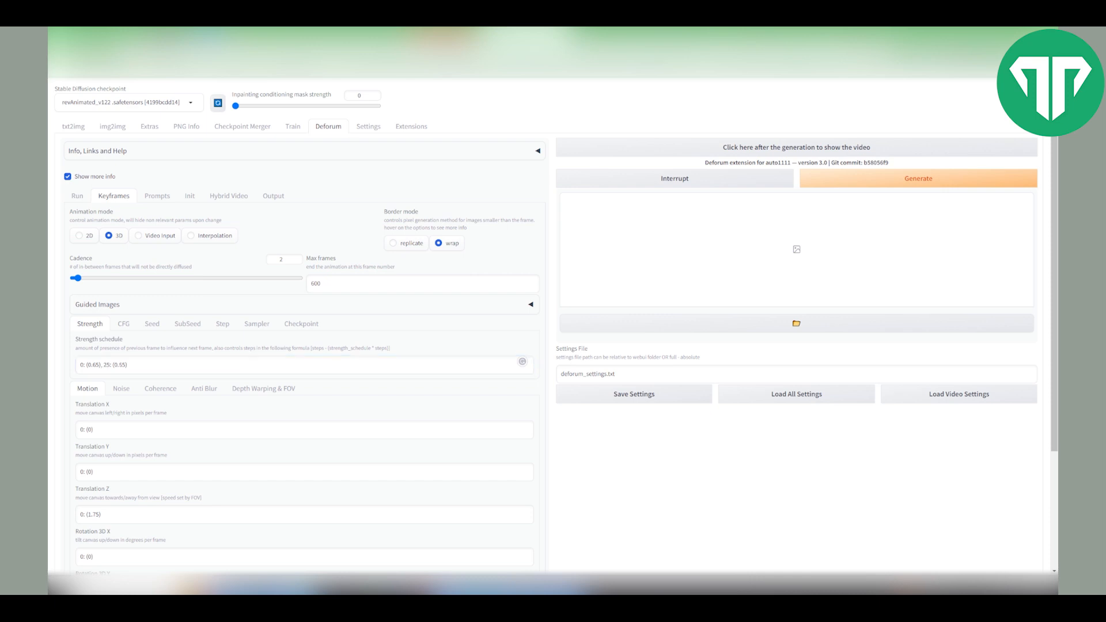
double_click(82, 364)
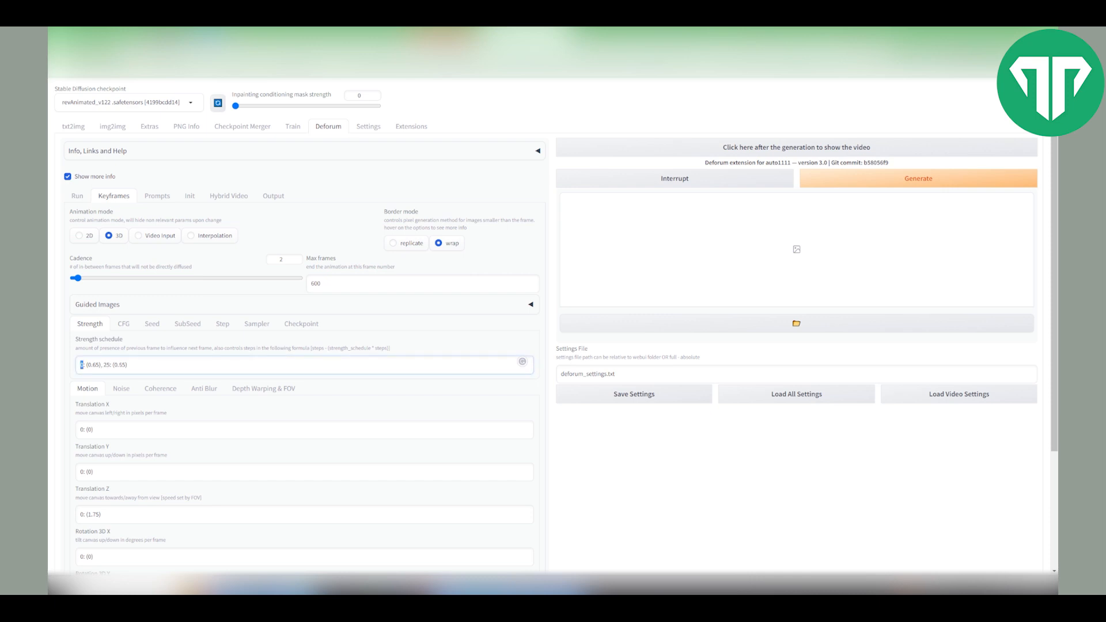
double_click(93, 365)
left_click_drag(104, 365, 127, 365)
left_click_drag(127, 365, 79, 365)
- Paste the Translation Z schedule 0:(0.2),60:(10),300:(15) into the motion settings
scroll(553, 323, "down", 2)
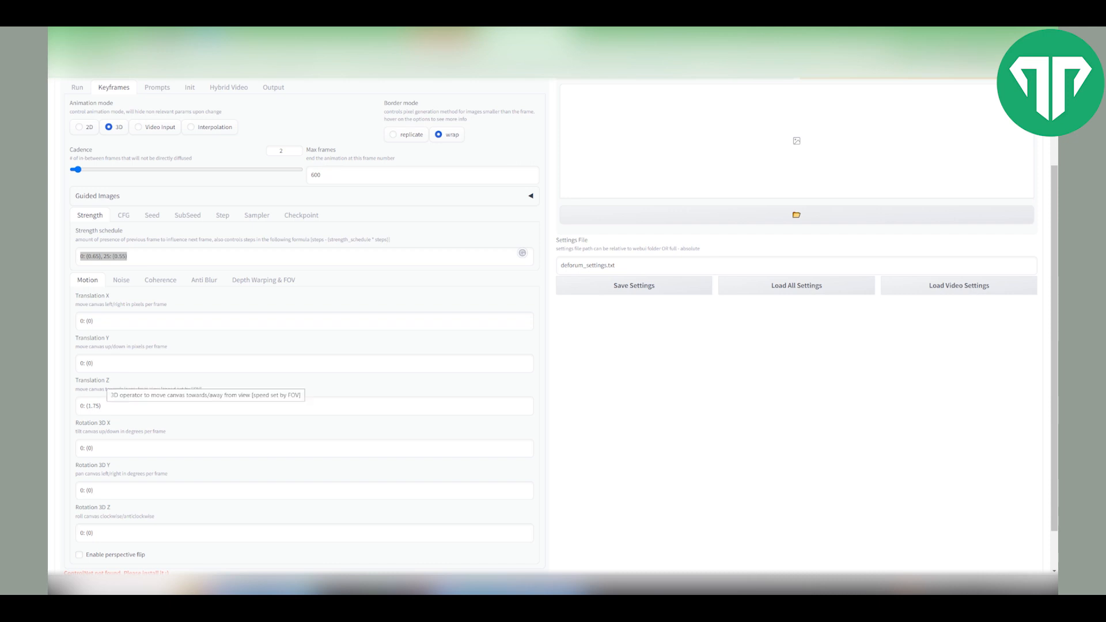
scroll(553, 323, "down", 1)
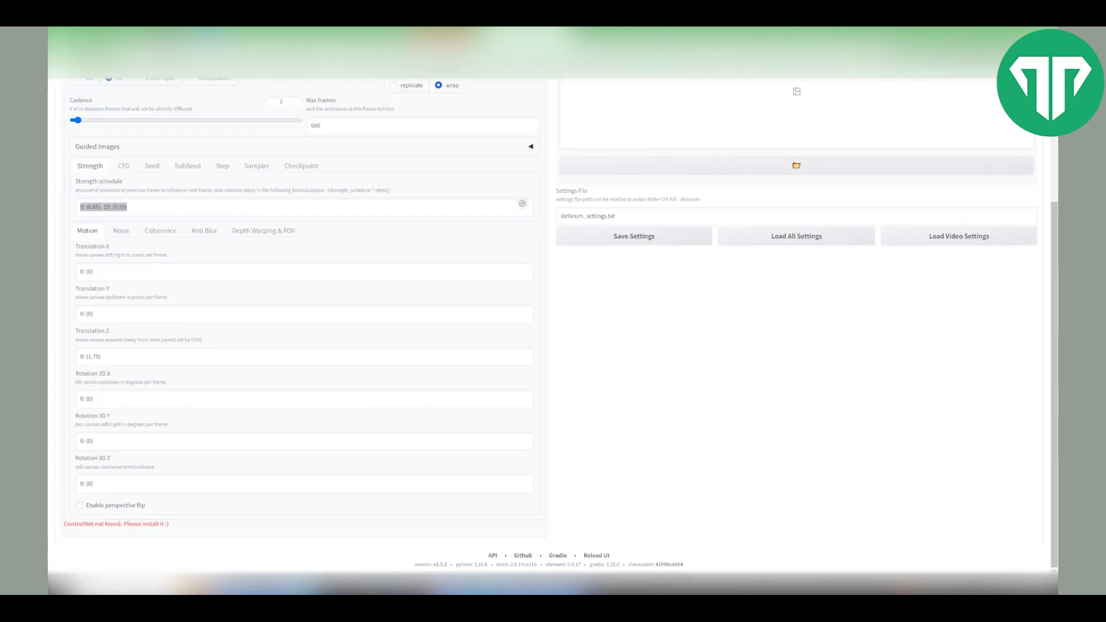
scroll(553, 323, "up", 1)
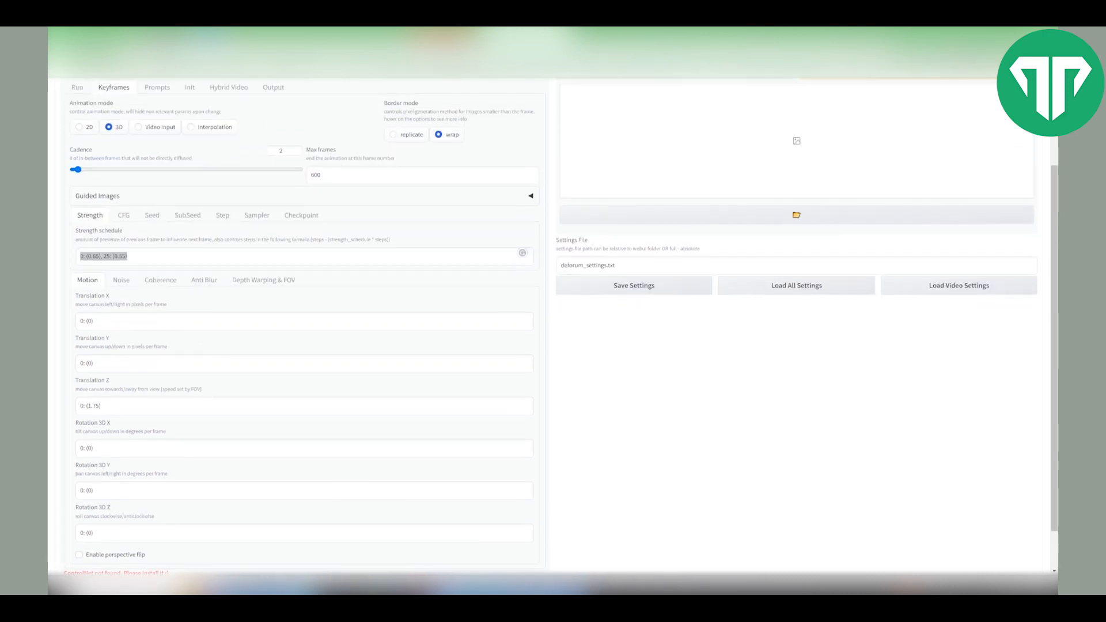
left_click(304, 406)
key("ctrl+a")
type("0:(0.2),60:(10),300:(15)")
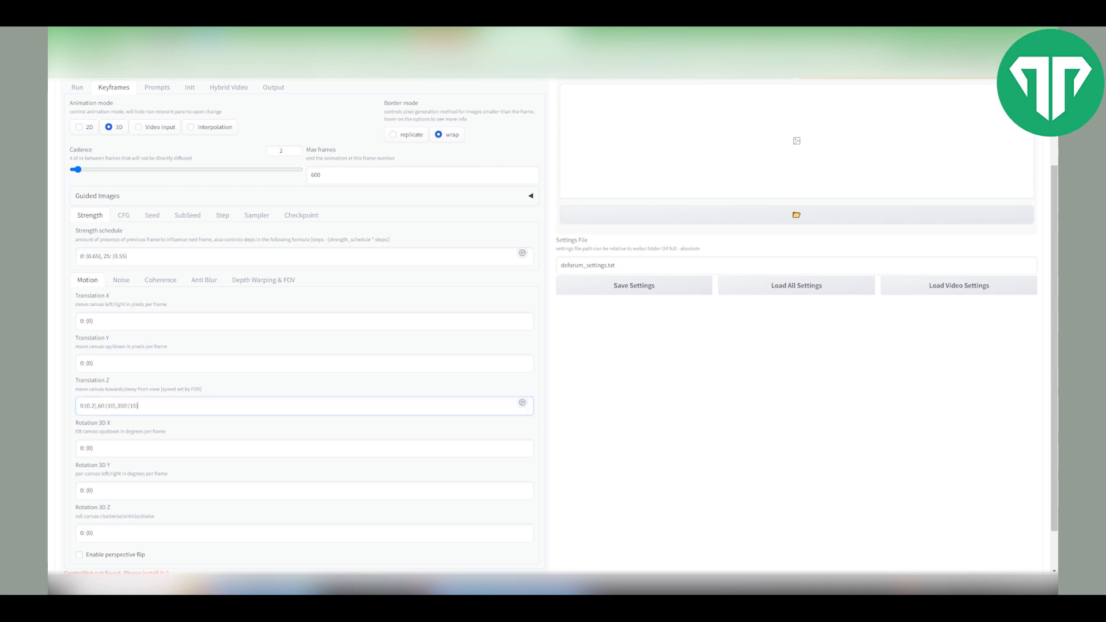
- Paste the Rotation 3D X schedule 0:(0),60:(0),90:(0.5),180:(0.5),300:(0.5)
scroll(553, 323, "down", 1)
left_click(304, 398)
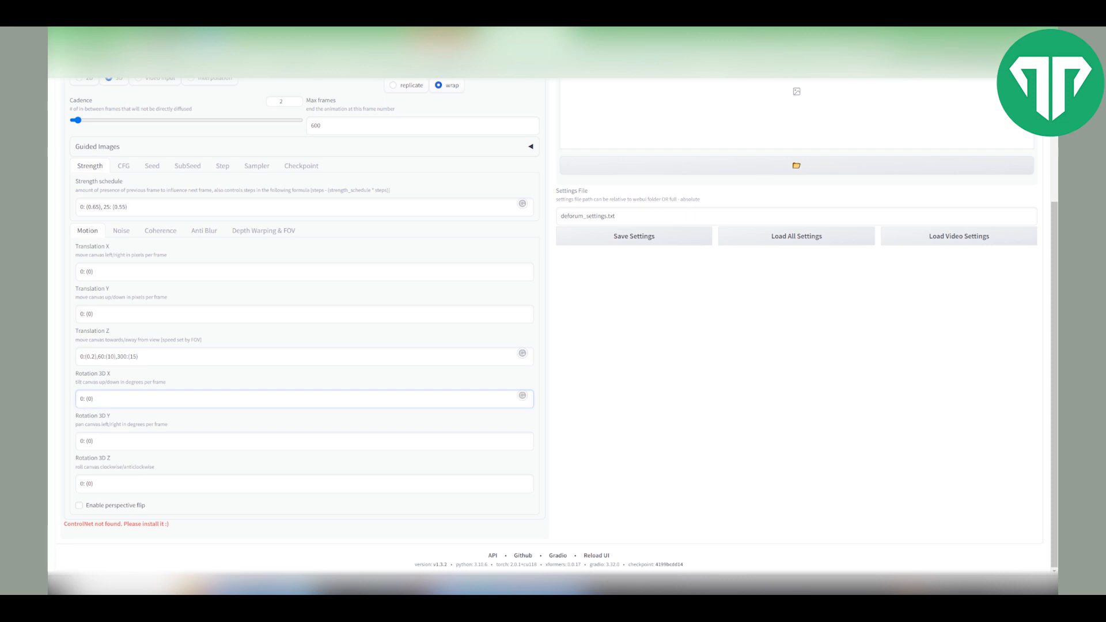
key("ctrl+a")
type("0:(0),60:(0),90:(0.5),180:(0.5),300:(0.5)")
- Paste the Rotation 3D Y schedule 0:(0),30:(-3.5),90:(0.5),180:(-2.8),300:(-2),420:(0)
left_click(304, 441)
key("ctrl+a")
type("0:(0),30:(-3.5),90:(0.5),180:(-2.8),300:(-2),420:(0)")
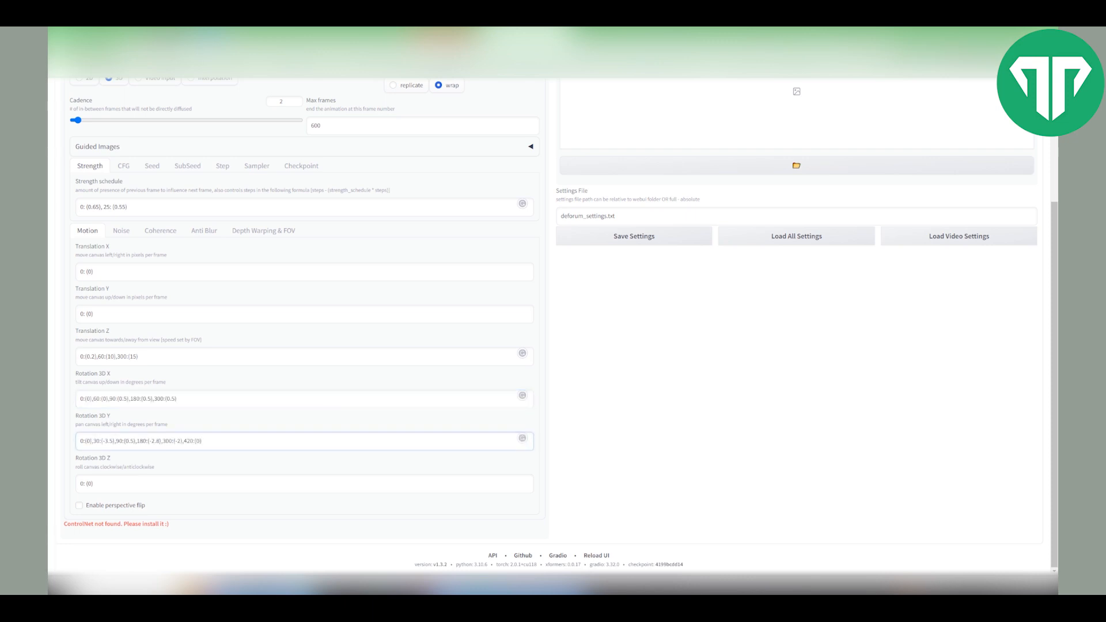
- Paste a multi-keyframe Rotation 3D Z schedule and enable perspective flip
left_click(304, 484)
key("ctrl+a")
type("0:(0),60:(0.2),90:(0),180:(-0.5),300:(0),420:(0.5),500:(0.8)")
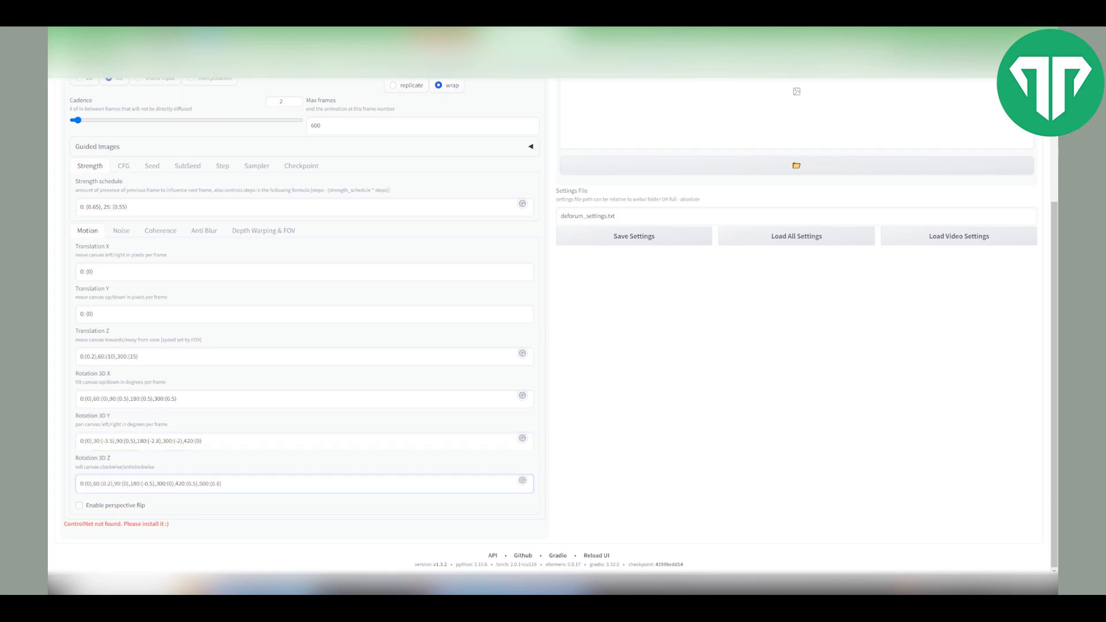
left_click(79, 505)
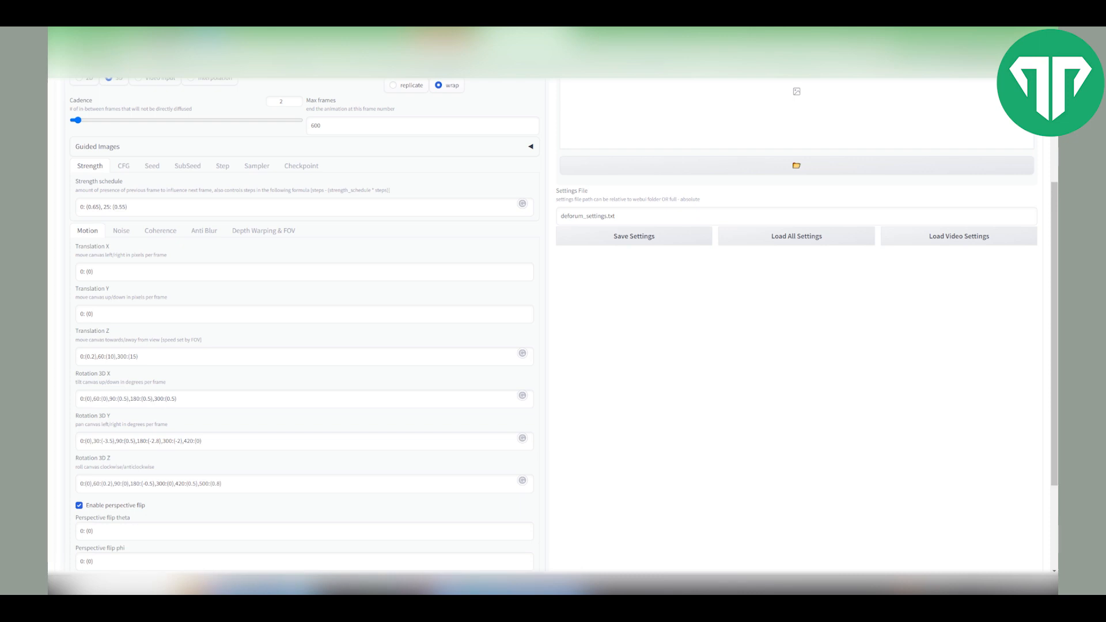
- In Depth Warping & FOV, set the FOV schedule to 0: (120)
scroll(304, 369, "down", 2)
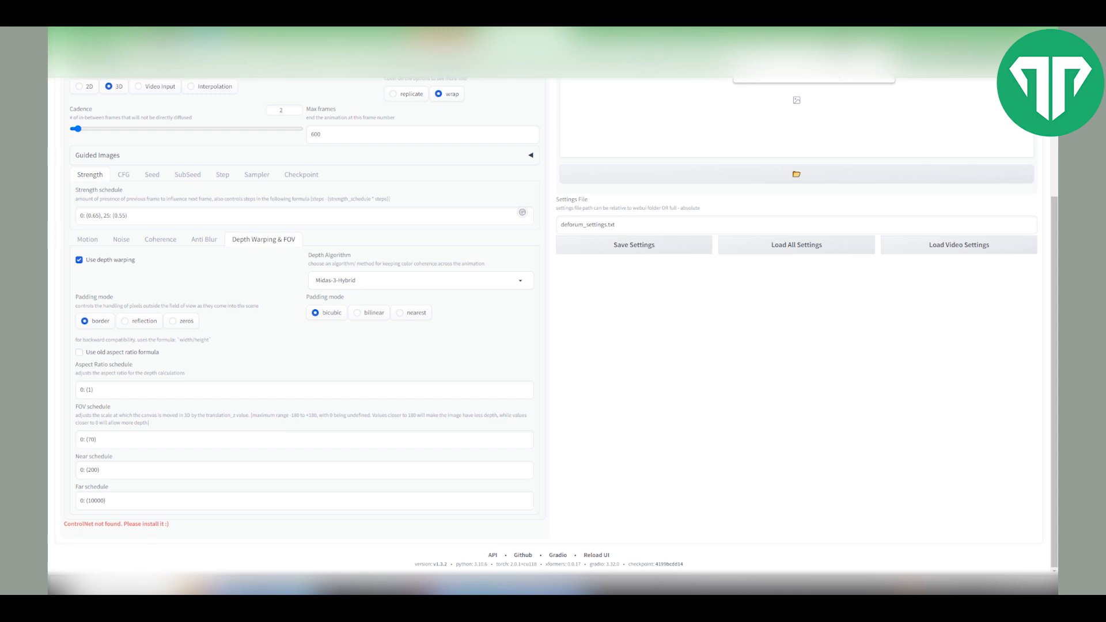
left_click_drag(107, 407, 76, 406)
left_click(95, 440)
key("BackSpace")
key("BackSpace")
type("120")
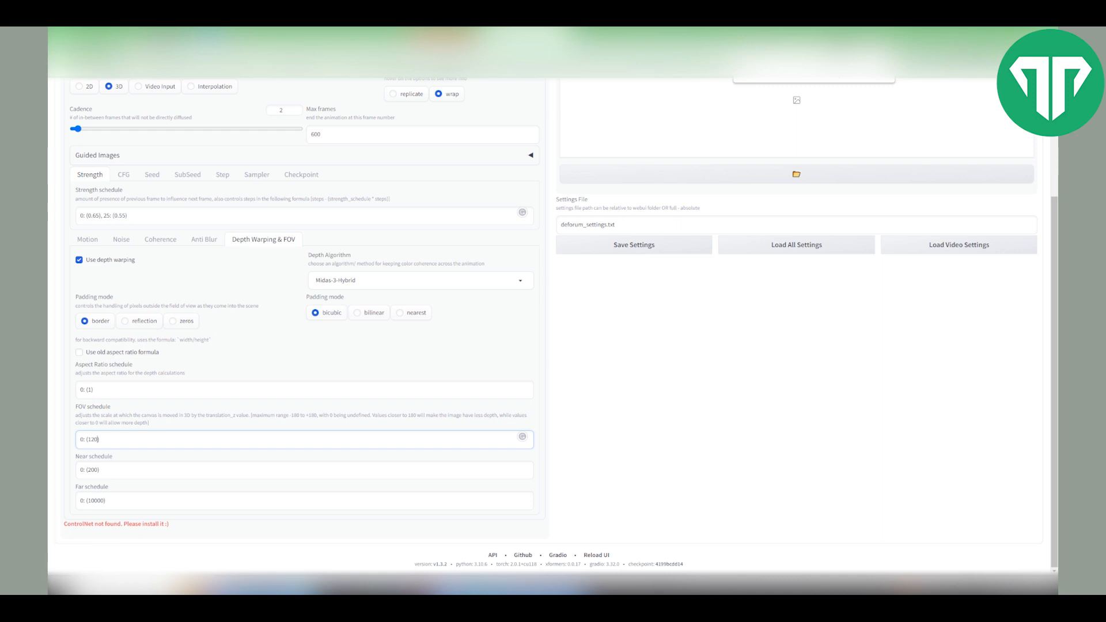
- Paste a cosine-based formula into the Noise schedule
key("ctrl+a")
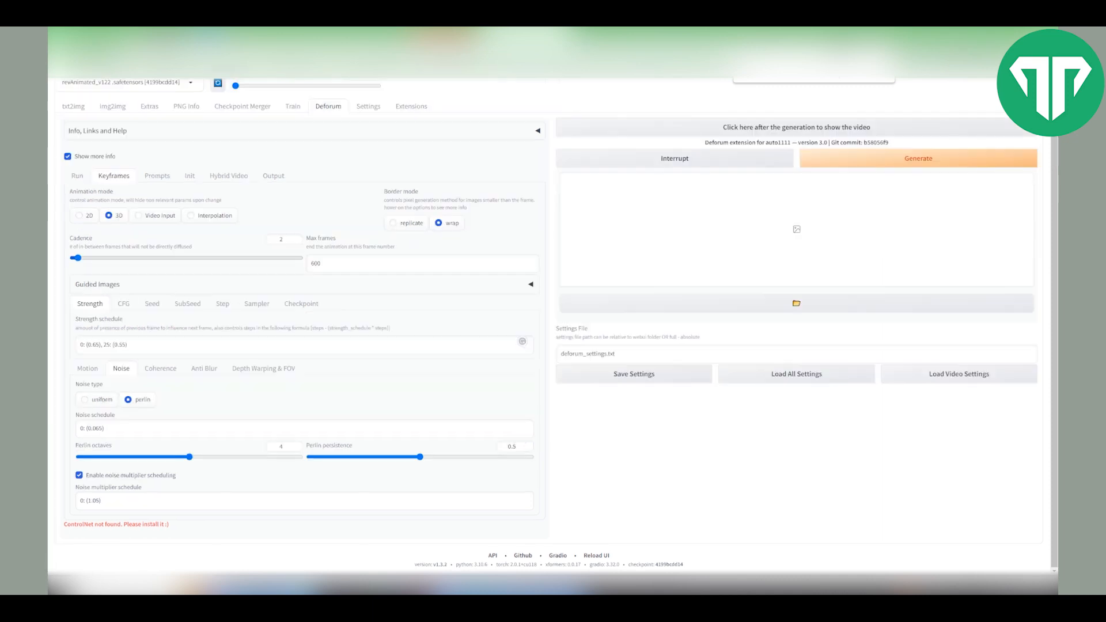
left_click(173, 429)
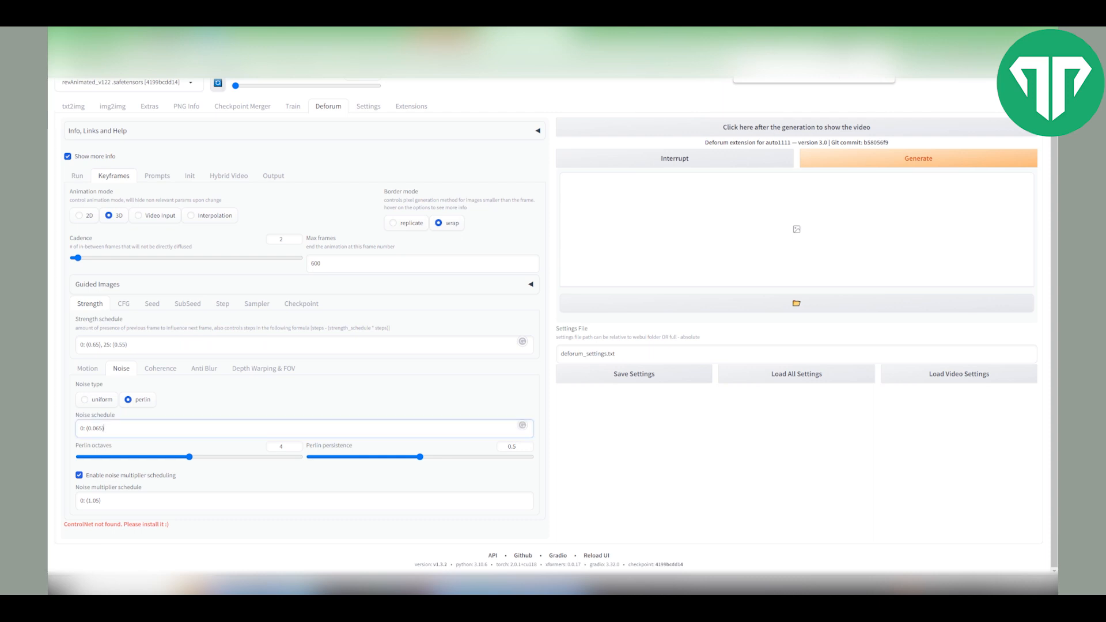
key("ctrl+a")
type("0:(-0.06*(cos(3.141*t/15)**100)+0.06)")
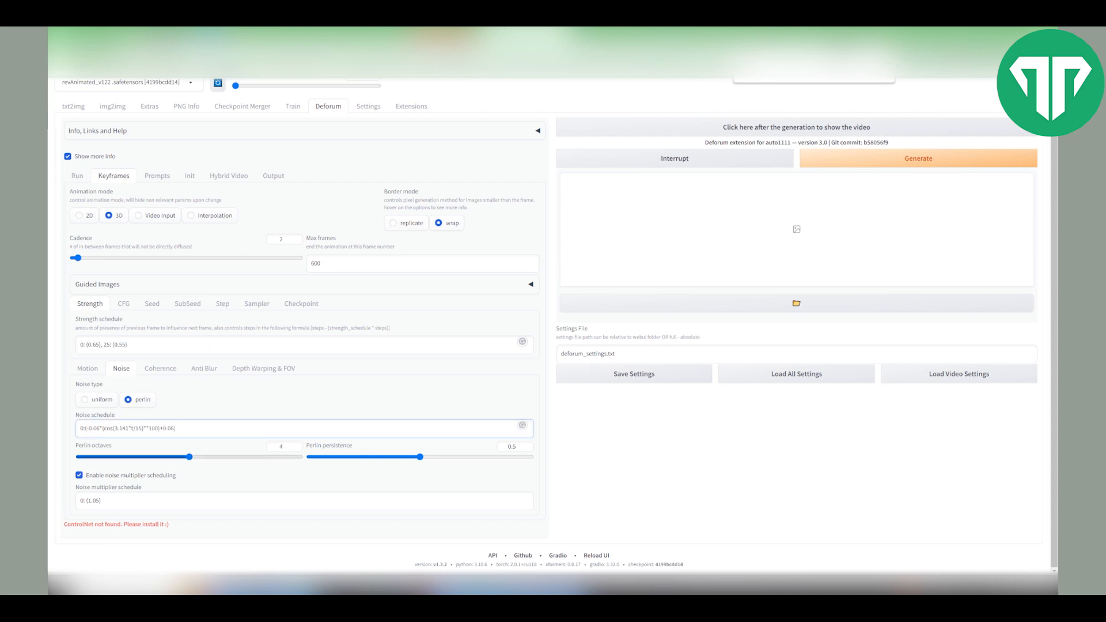
- Set the Anti Blur amount schedule to 0: (0.05)
key("ctrl+a")
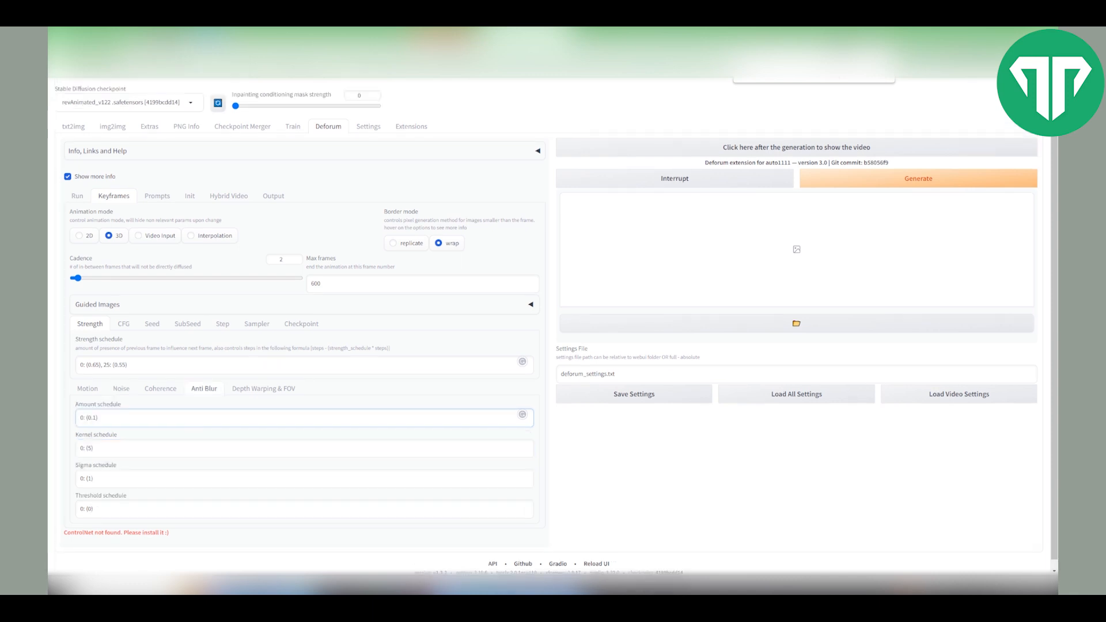
key("ctrl+a")
type("0:(0.05)")
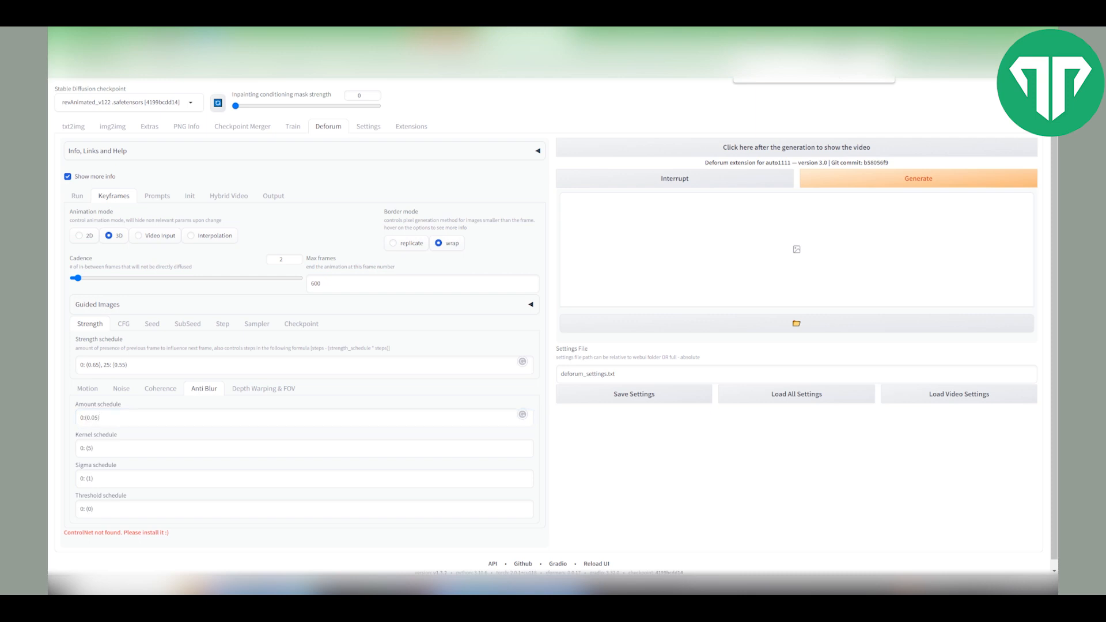
- Replace the Deforum prompts with the pasted keyframed prompt list about a man walking past a leopard mural
left_click(157, 196)
left_click(77, 302)
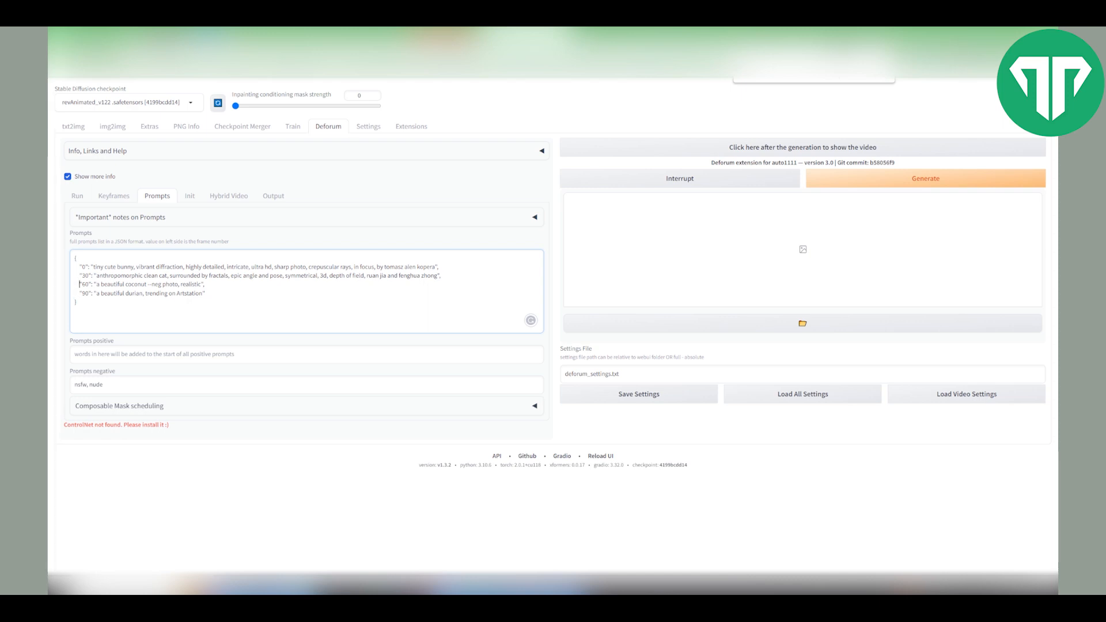
mouse_move(438, 267)
left_mouse_down()
mouse_move(76, 266)
mouse_move(441, 275)
left_mouse_up()
left_click(204, 285)
left_click_drag(77, 284, 204, 284)
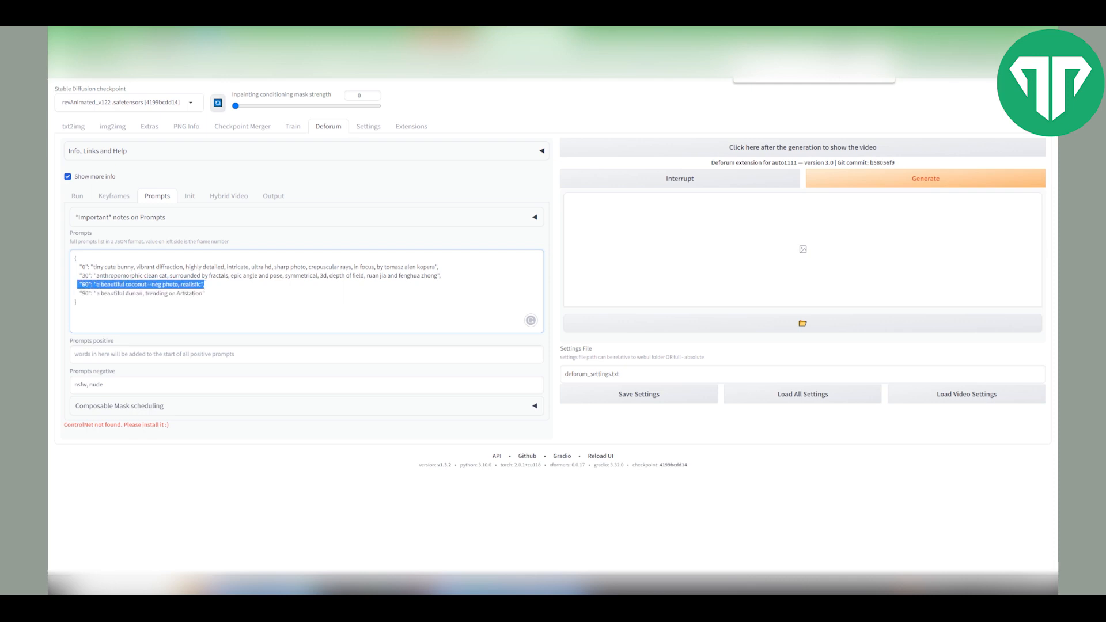
left_click_drag(75, 293, 205, 294)
left_click(80, 310)
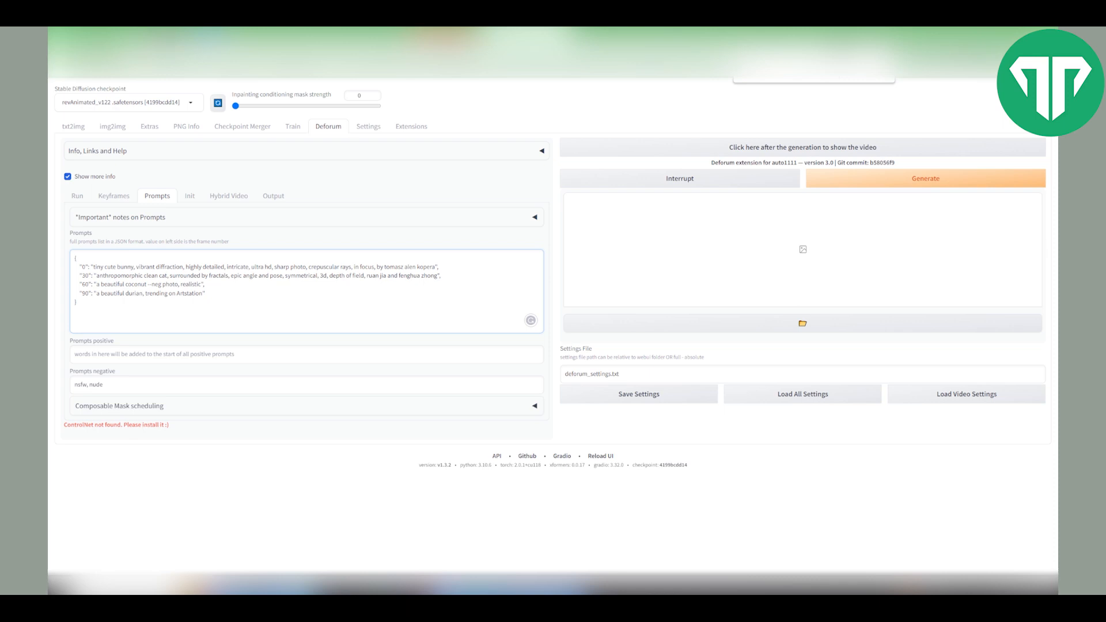
key("ctrl+a")
key("ctrl+v")
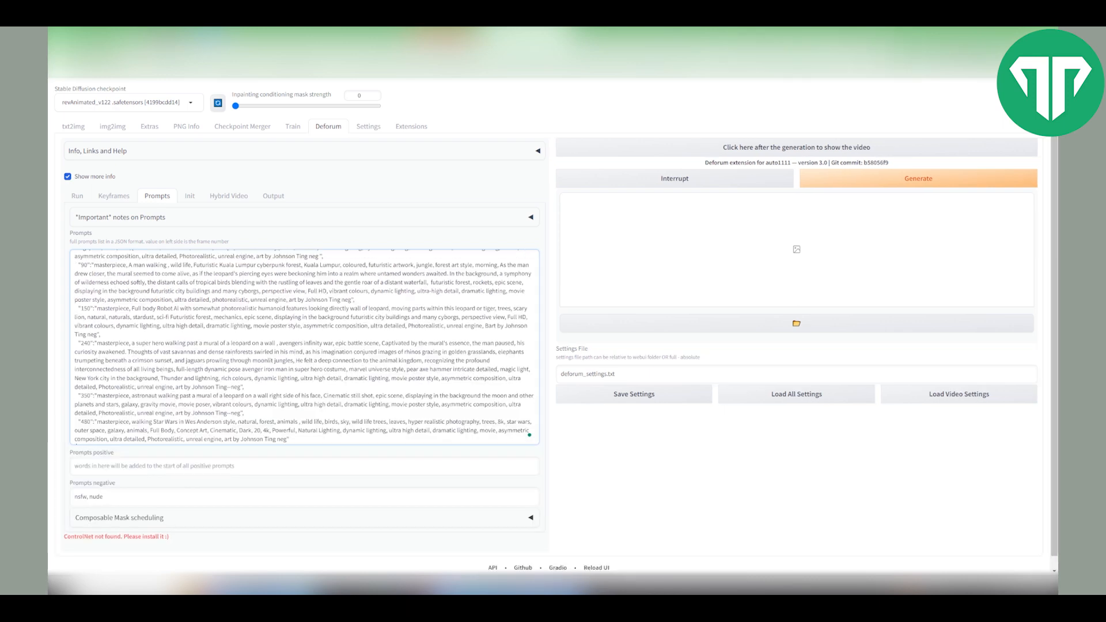
scroll(305, 348, "down", 3)
scroll(305, 347, "up", 3)
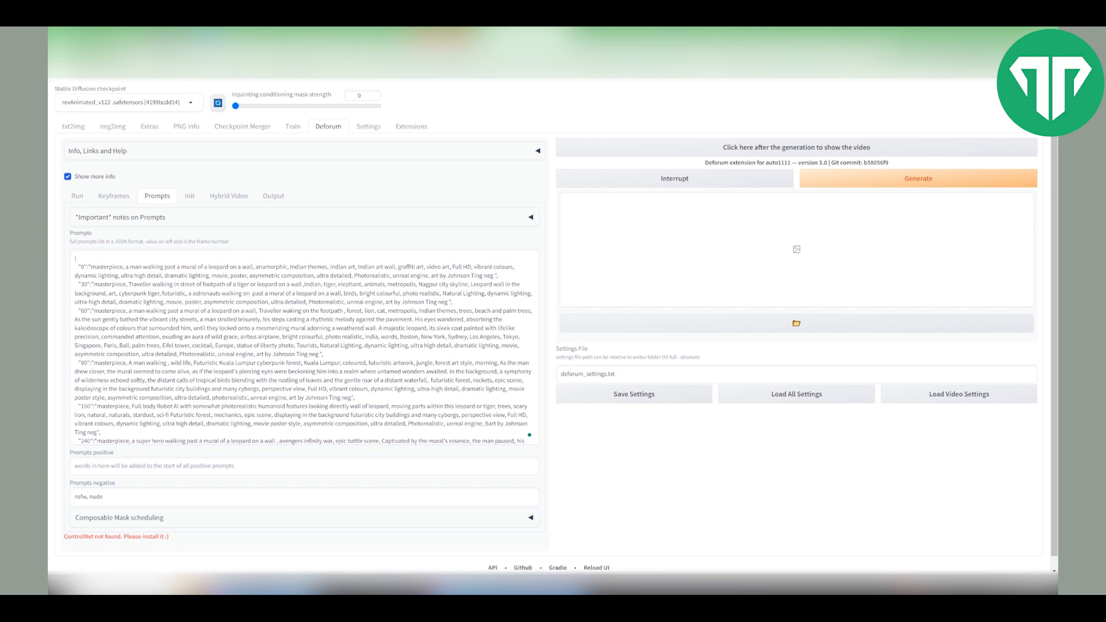
- Enable Use init in the Init image settings
left_click(190, 196)
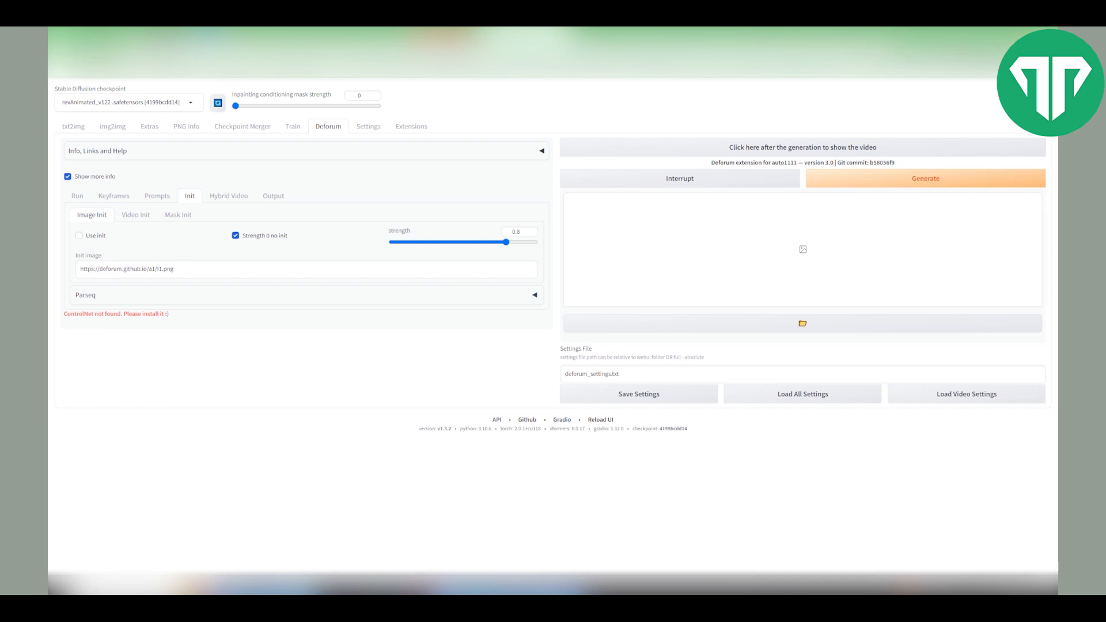
left_click(79, 236)
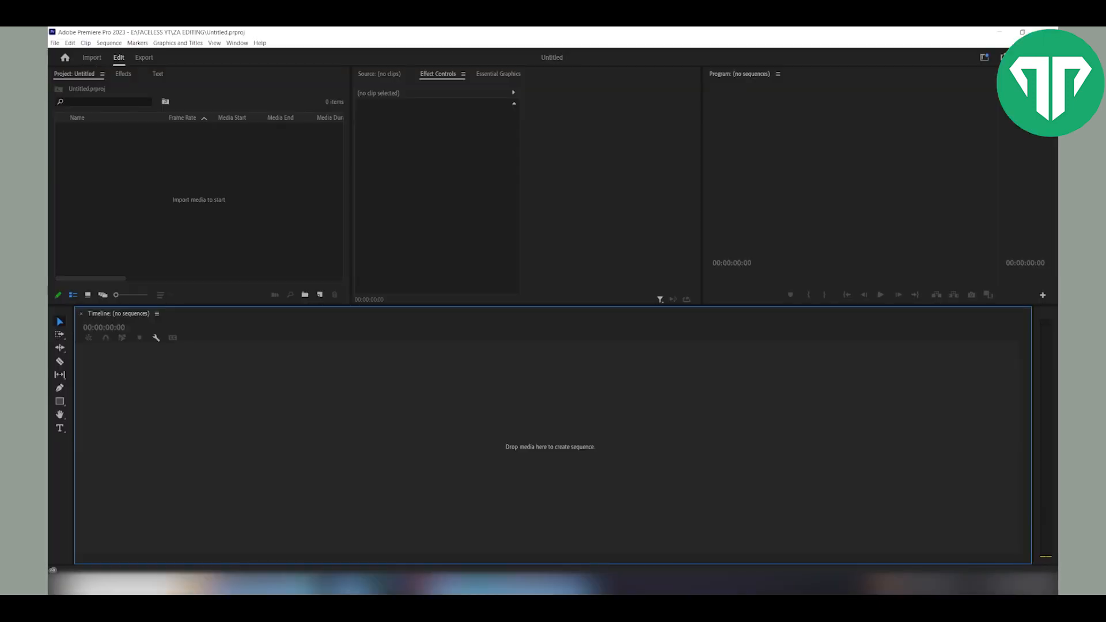
- Switch to Premiere Pro, place the pexels video on the timeline and move the playhead to 00:00:29:11
left_click_drag(48, 244, 235, 243)
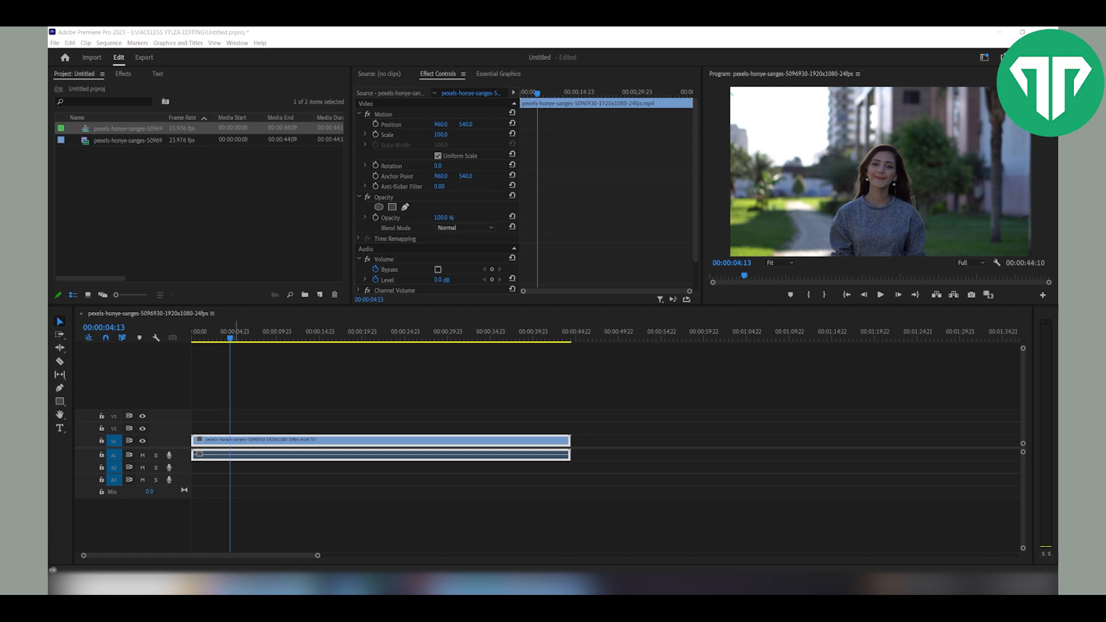
left_click_drag(230, 337, 443, 337)
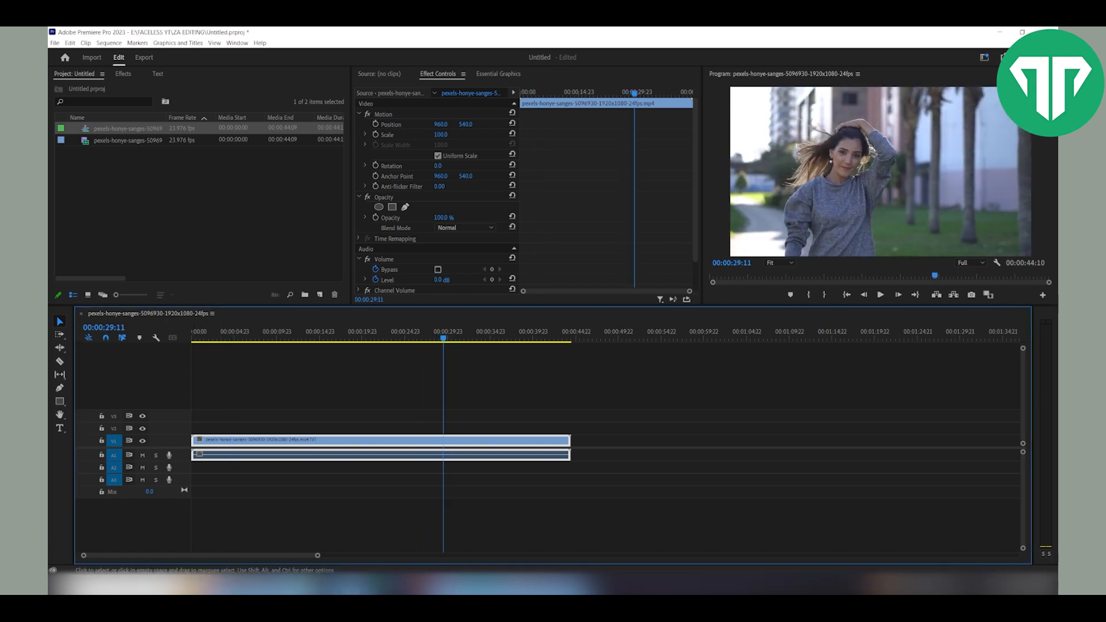
- Export the current frame to the Downloads folder, choosing JPEG as the format
left_click(971, 262)
left_click(969, 272)
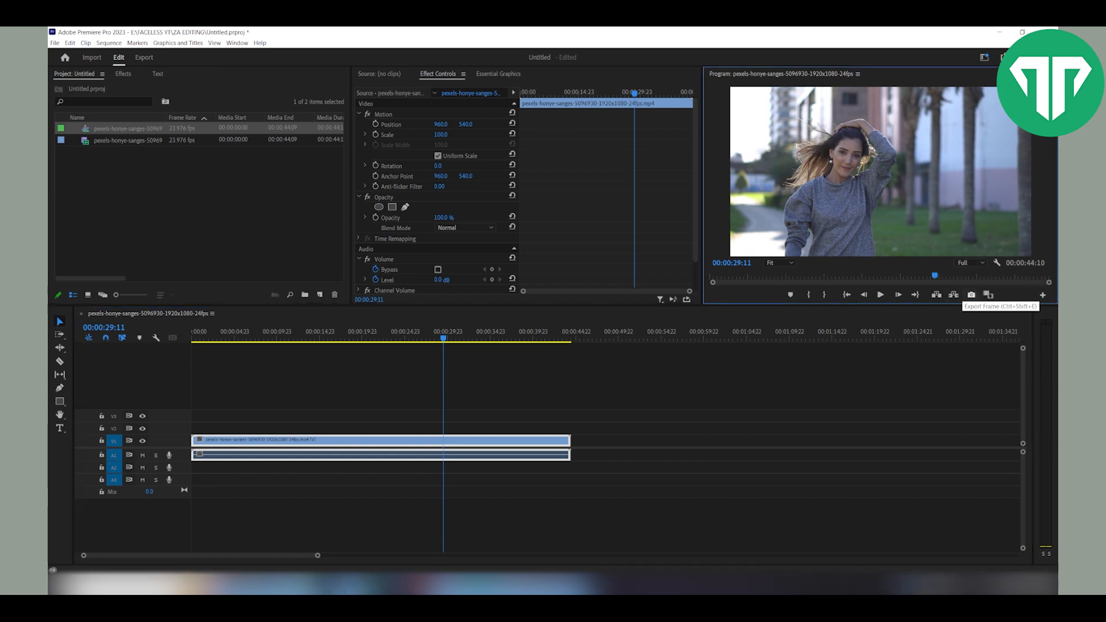
left_click(971, 295)
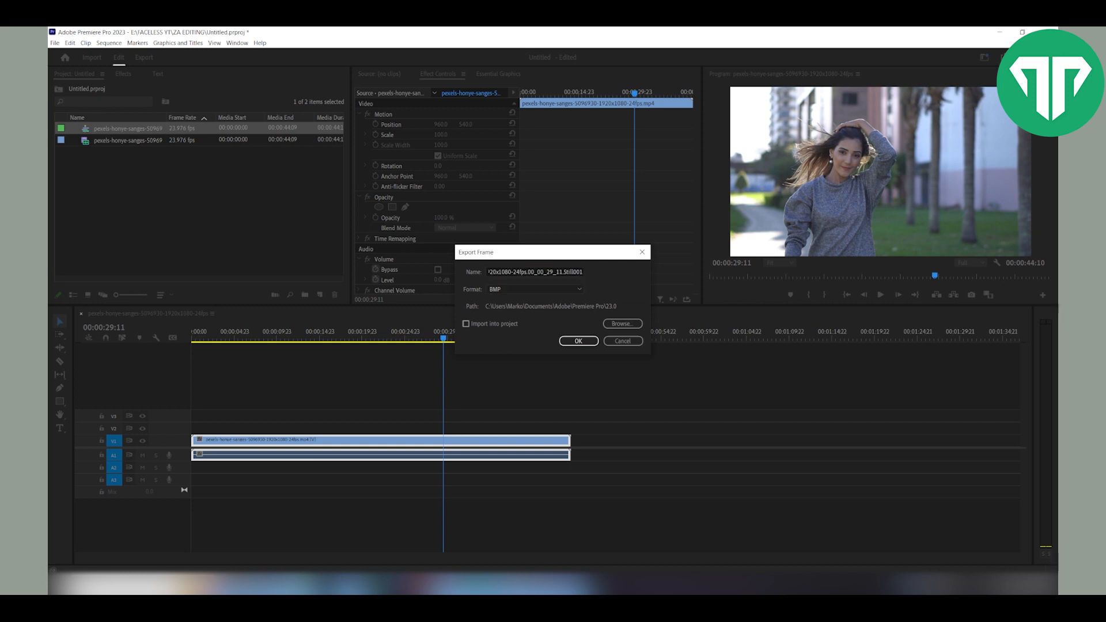
left_click(622, 324)
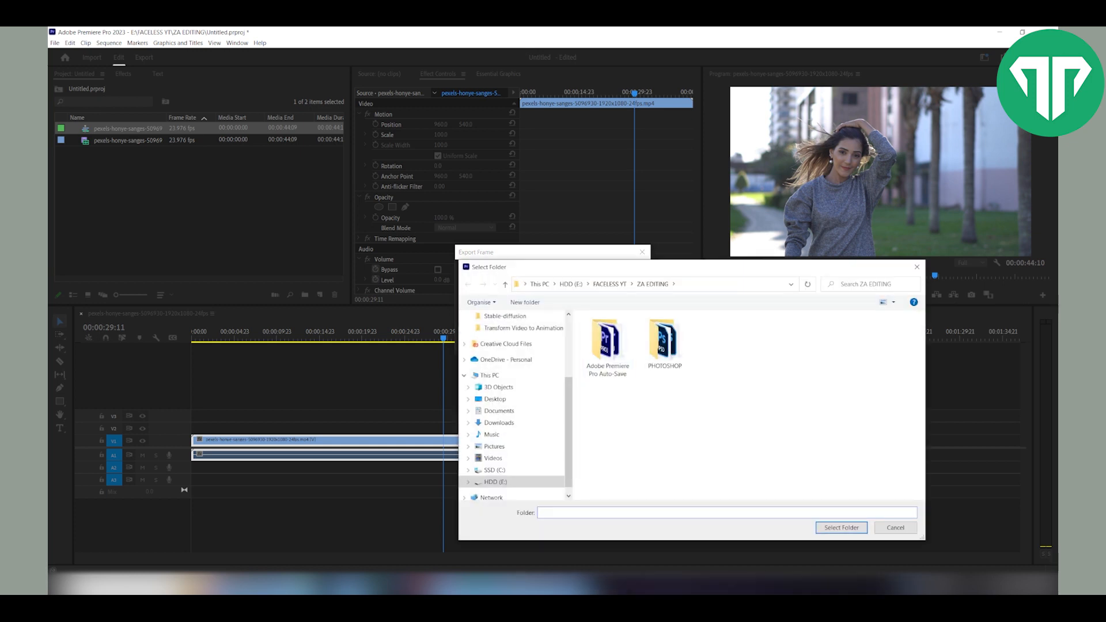
scroll(512, 344, "up", 3)
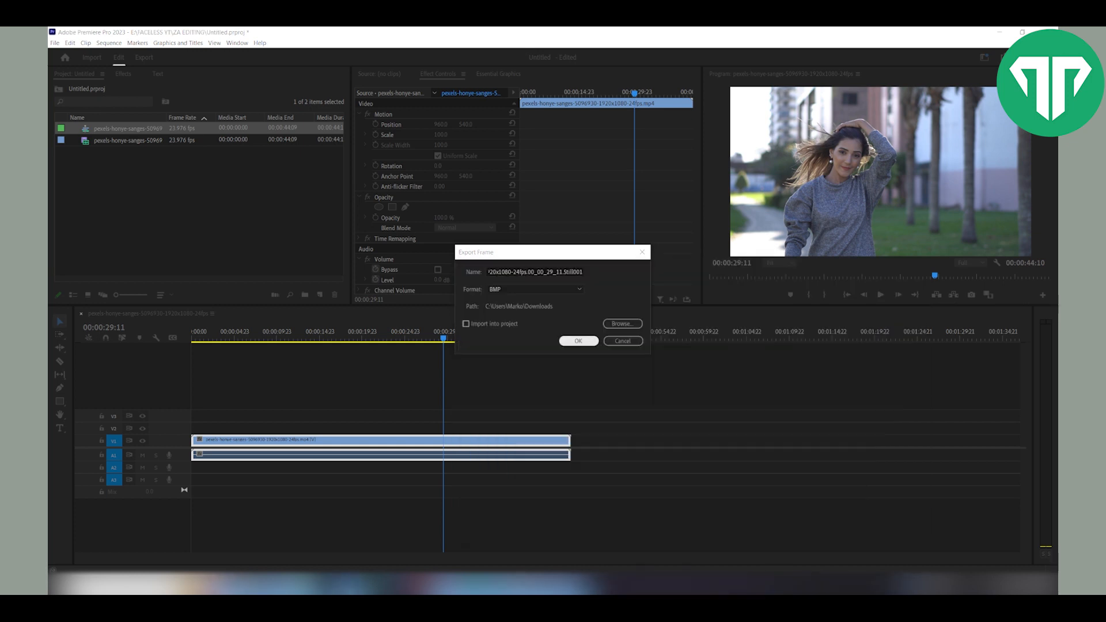
left_click(578, 341)
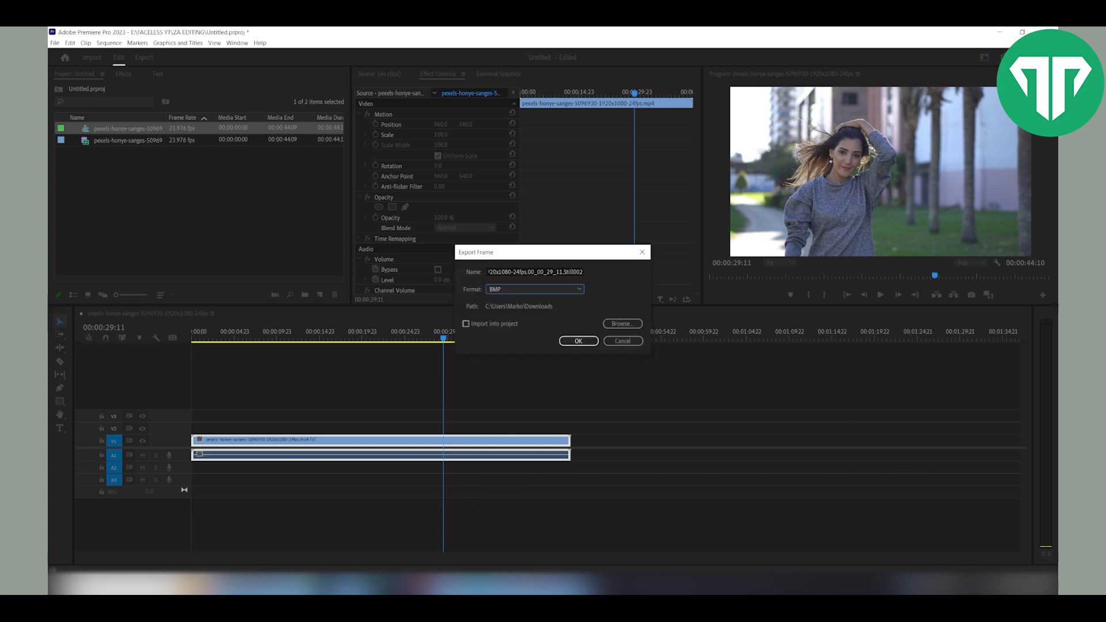
left_click(535, 289)
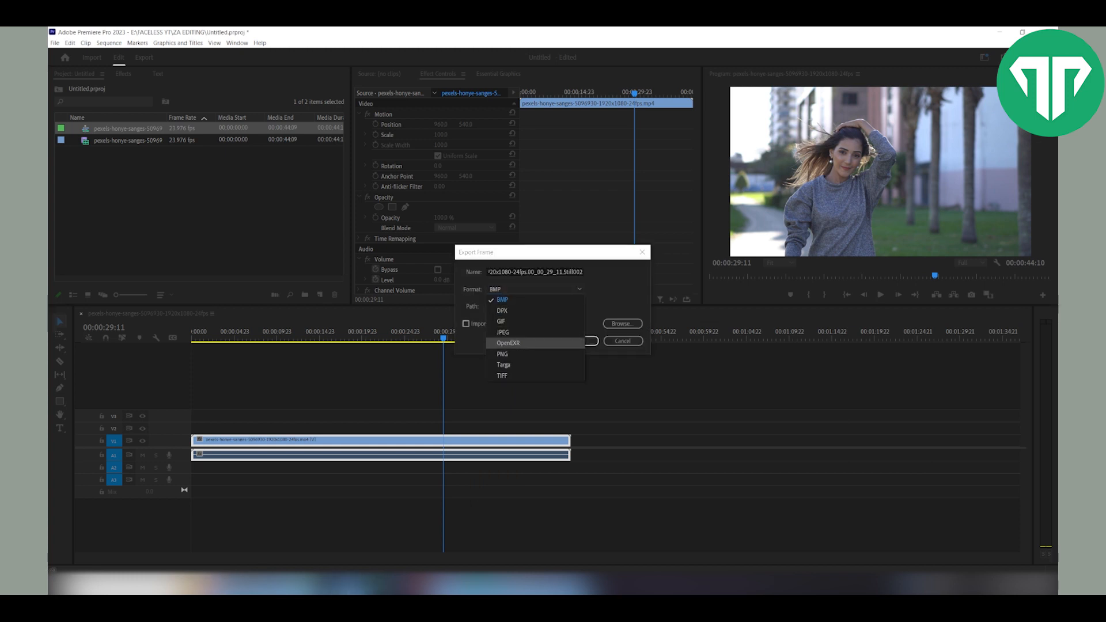
left_click(503, 333)
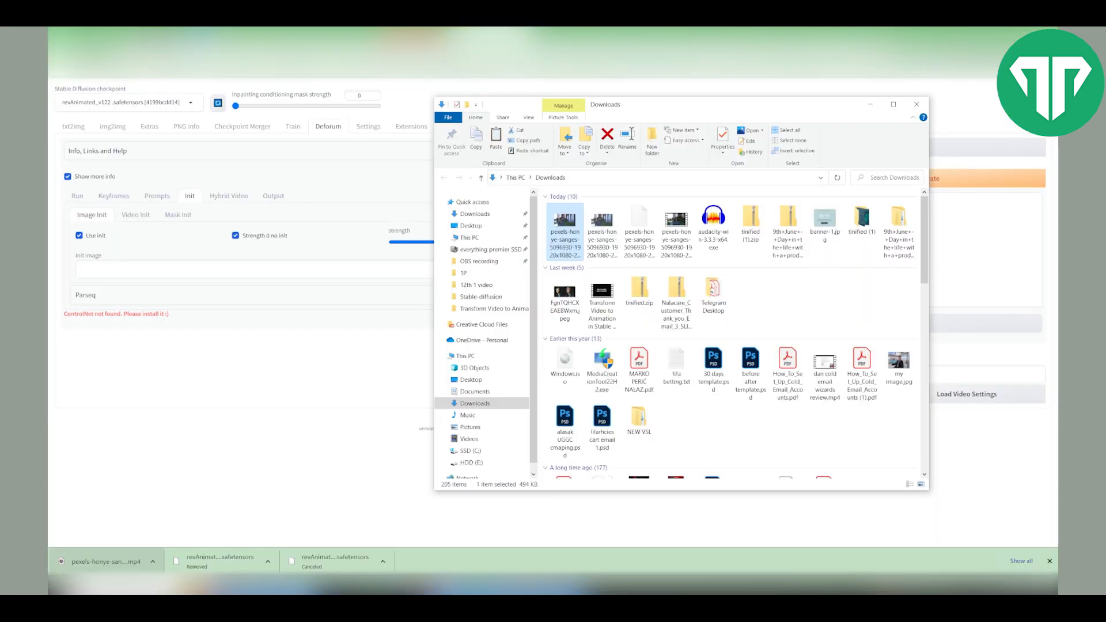
- Set the Deforum init image path to the full path of the exported JPEG frame in the Downloads folder
right_click(565, 224)
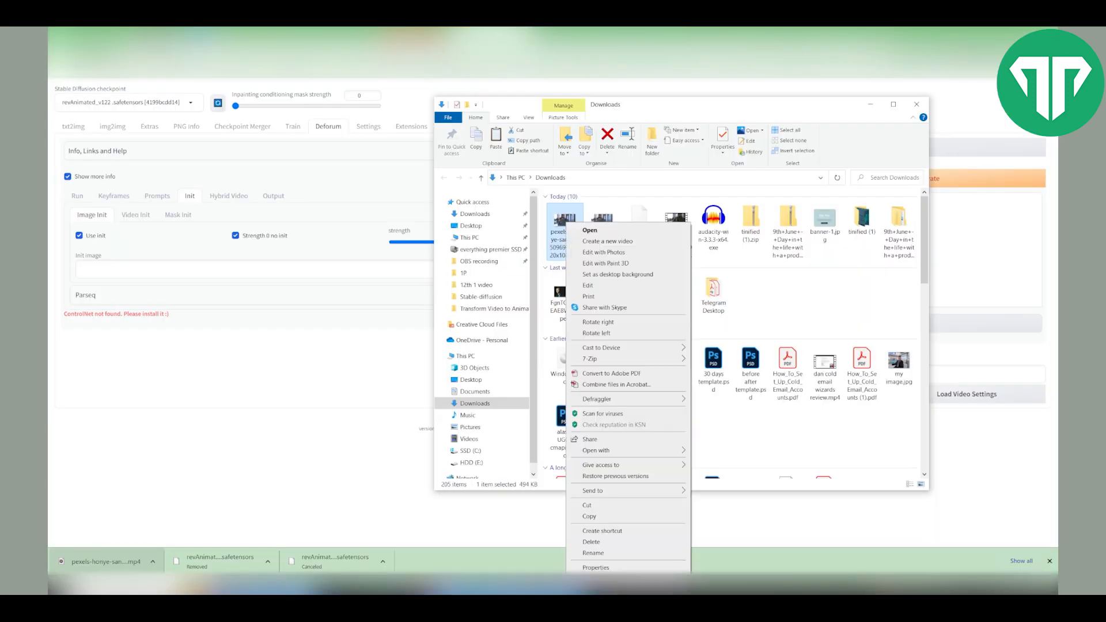
right_click(568, 222)
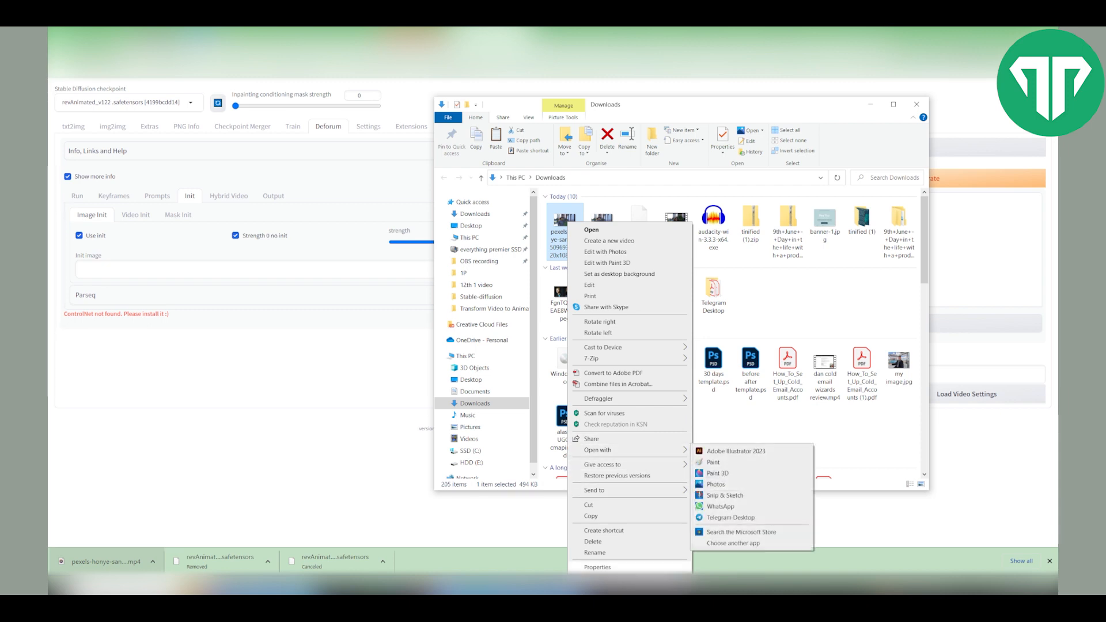
left_click(597, 567)
left_click_drag(686, 317, 619, 316)
key("ctrl+c")
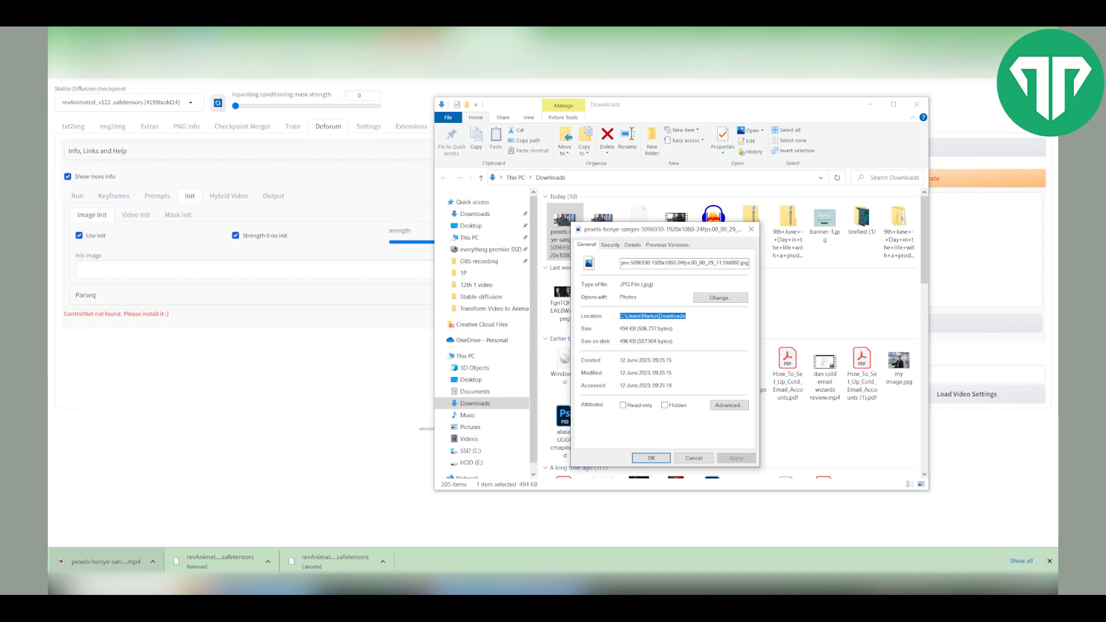
left_click(255, 268)
key("ctrl+v")
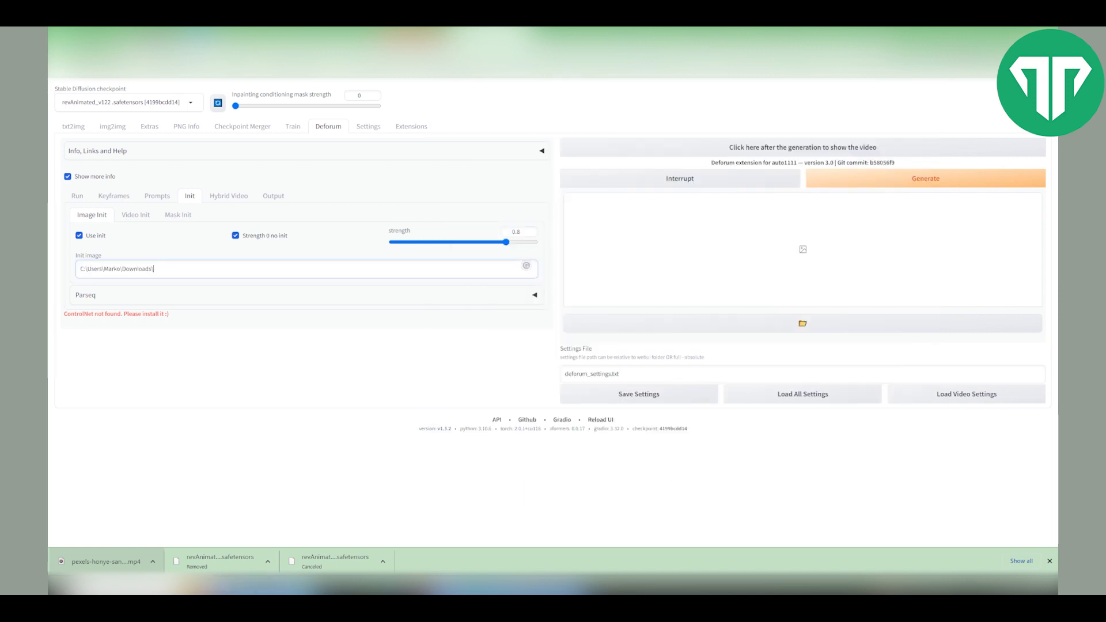
key("alt+Tab")
key("F2")
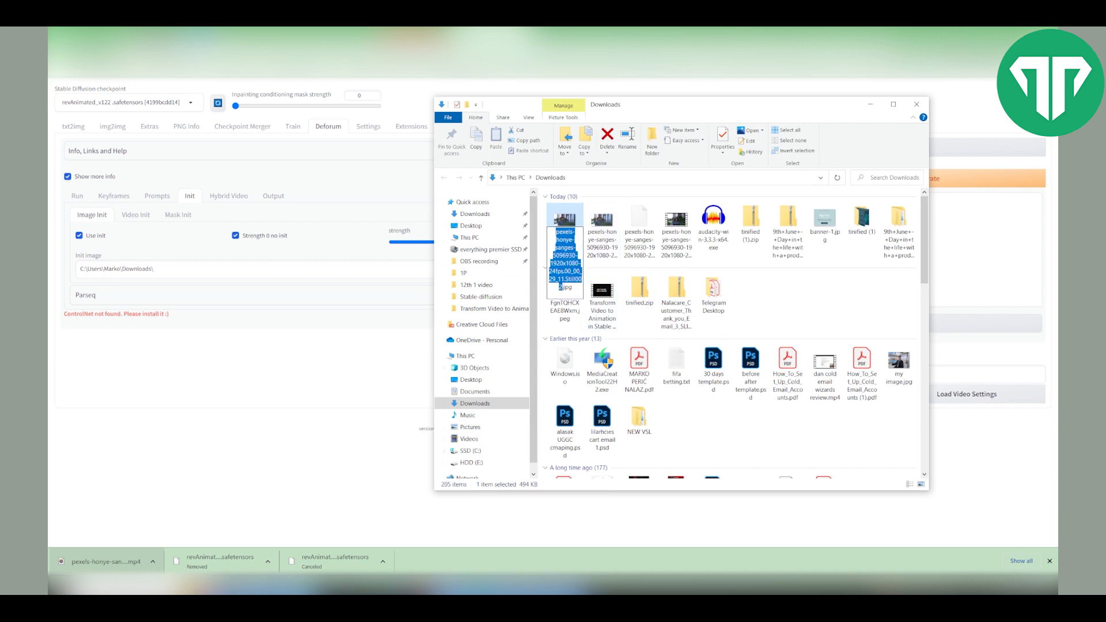
key("ctrl+c")
key("alt+Tab")
key("ctrl+v")
key("alt+Tab")
- Enable Upscale in the Deforum Output settings and start generating the animation
left_click(273, 196)
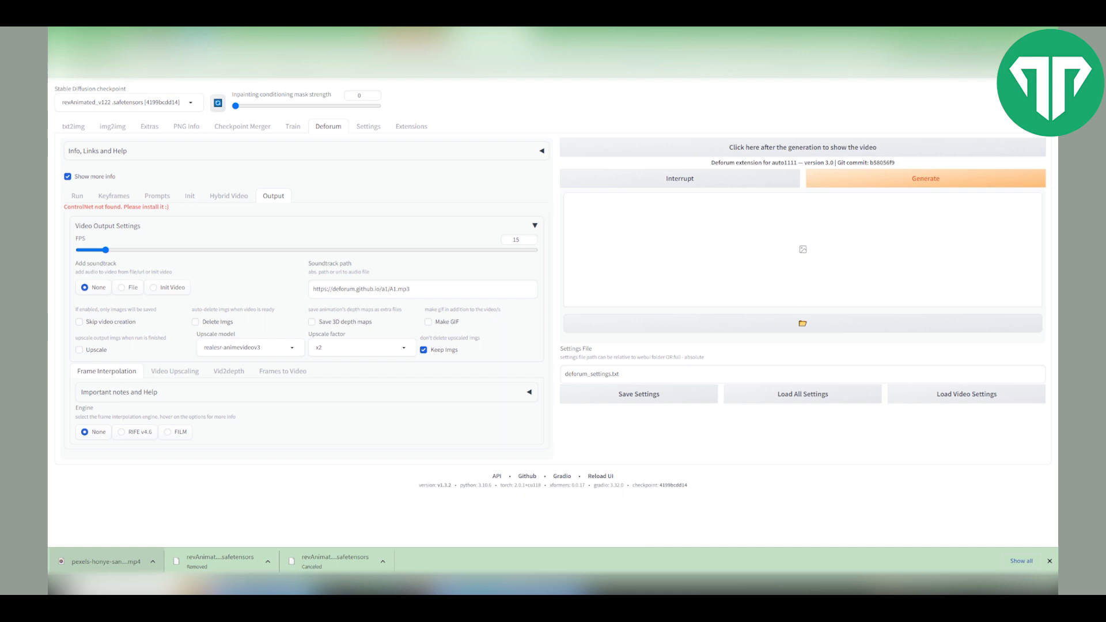
double_click(516, 240)
key("alt+Tab")
left_click(79, 350)
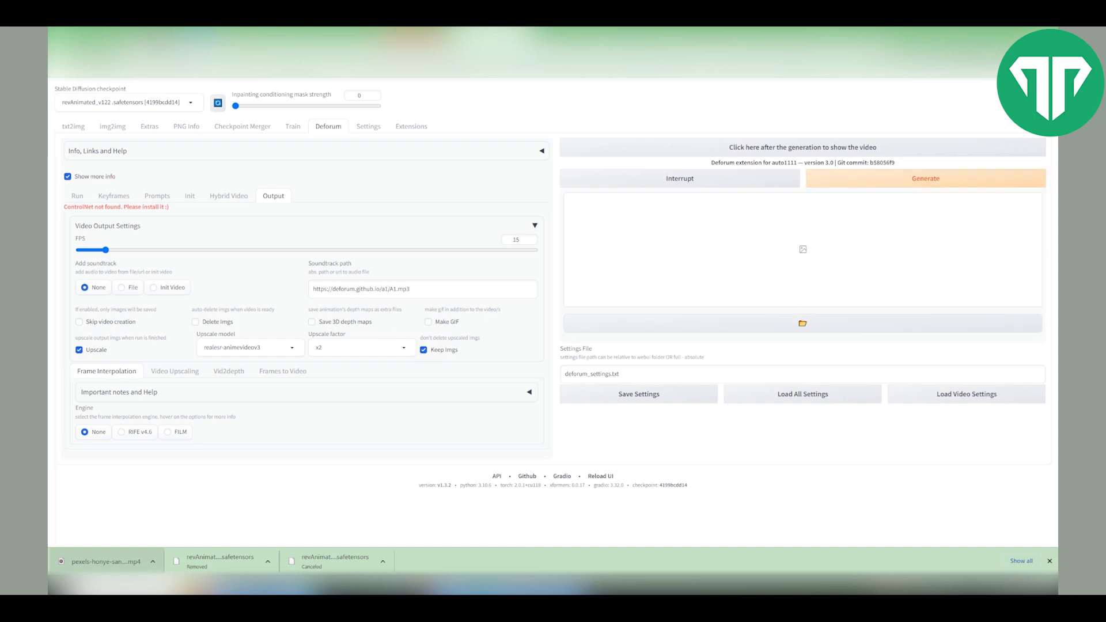
left_click(926, 178)
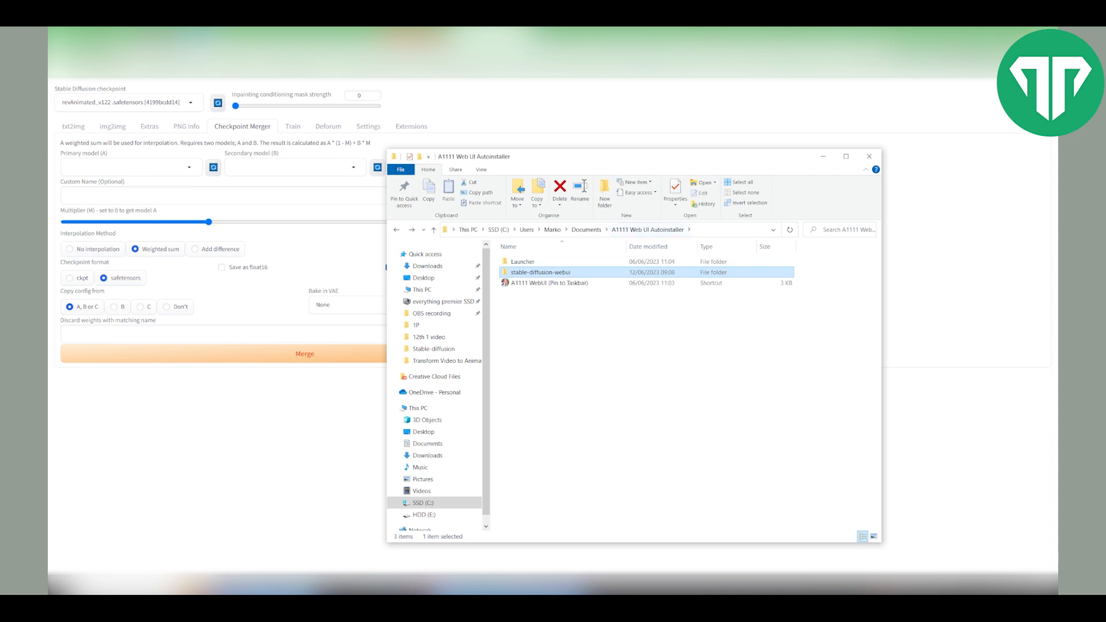
- Browse the stable-diffusion-webui outputs to the img2img-images folder and its Deforum run folders
key("Return")
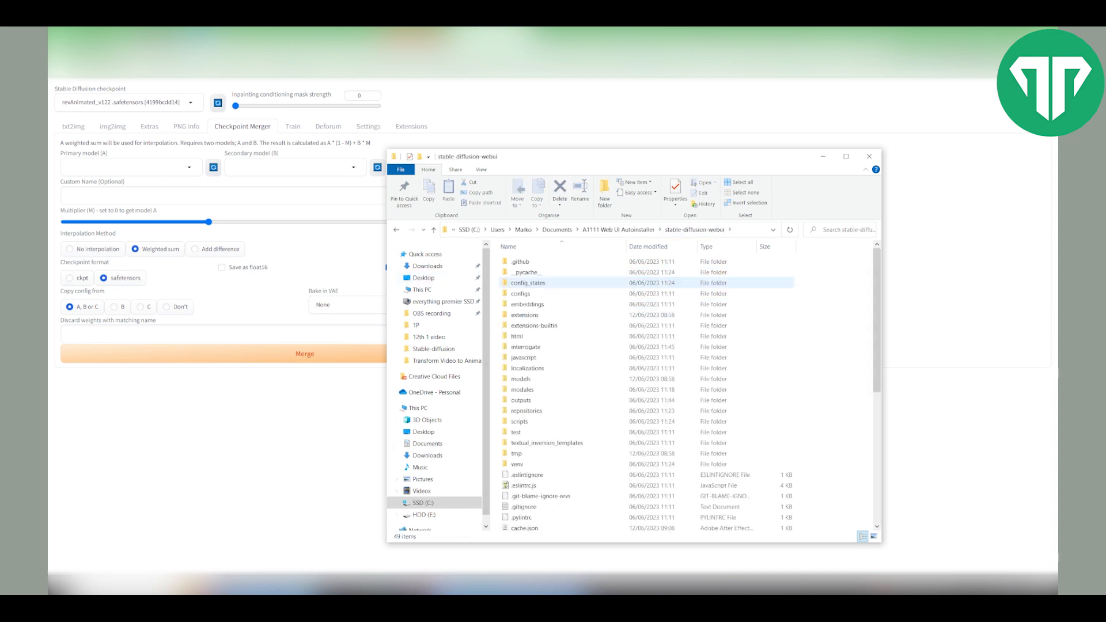
key("o")
key("Return")
key("Down")
key("Return")
key("Down")
key("Down")
key("Down")
key("Down")
key("Down")
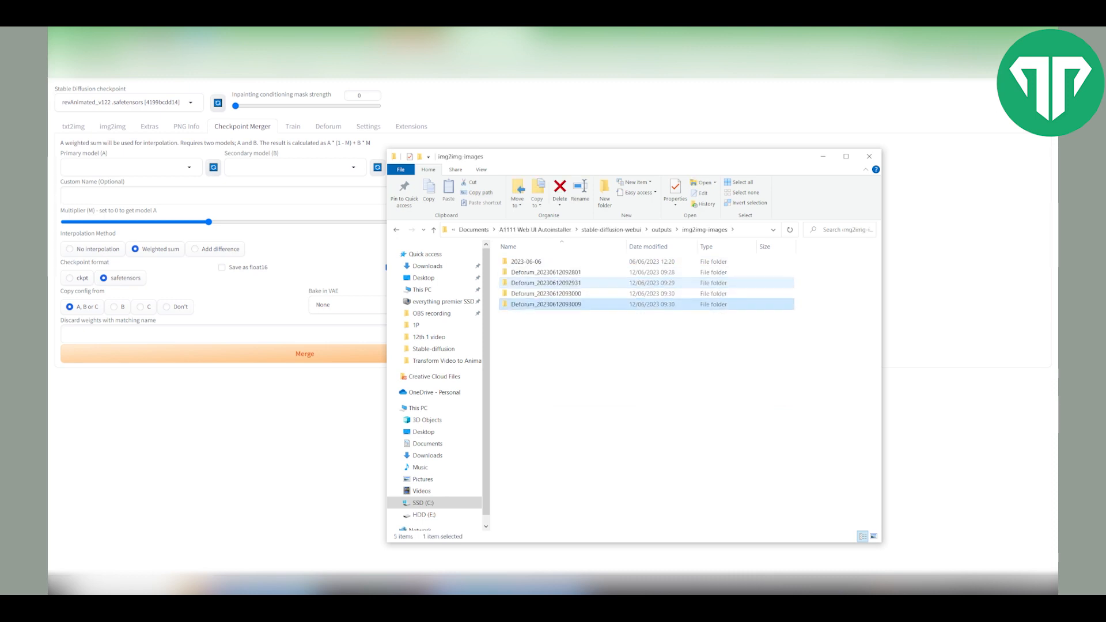
key("Return")
key("Down")
key("BackSpace")
key("Up")
key("Up")
key("Up")
key("Down")
key("Down")
key("Down")
key("Up")
key("Down")
key("Return")
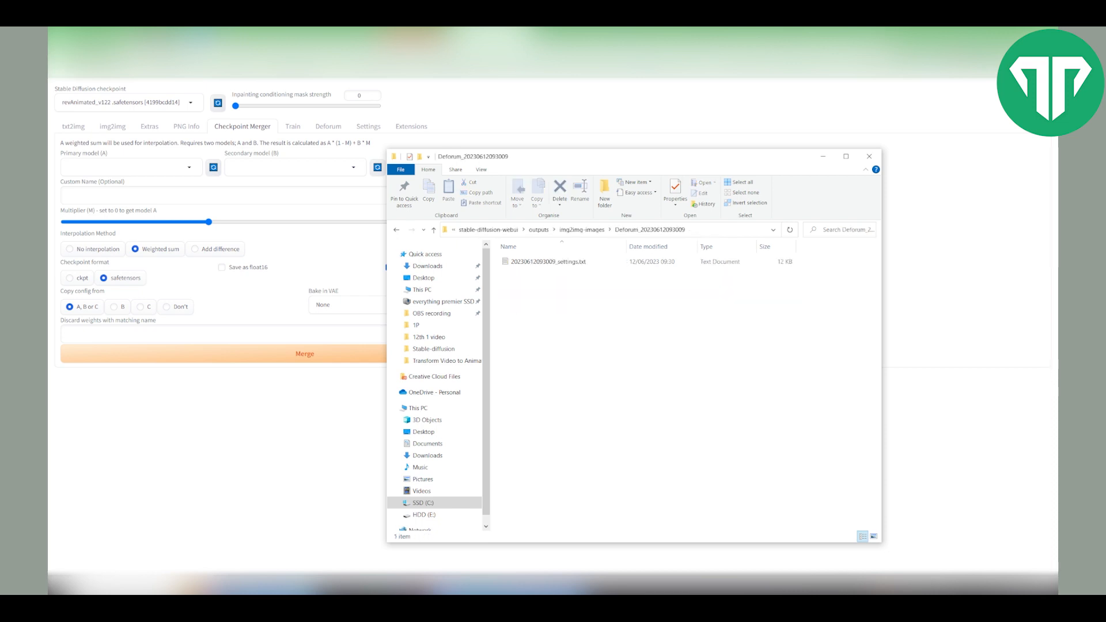
key("BackSpace")
left_click_drag(585, 390, 536, 272)
left_click(582, 363)
double_click(546, 304)
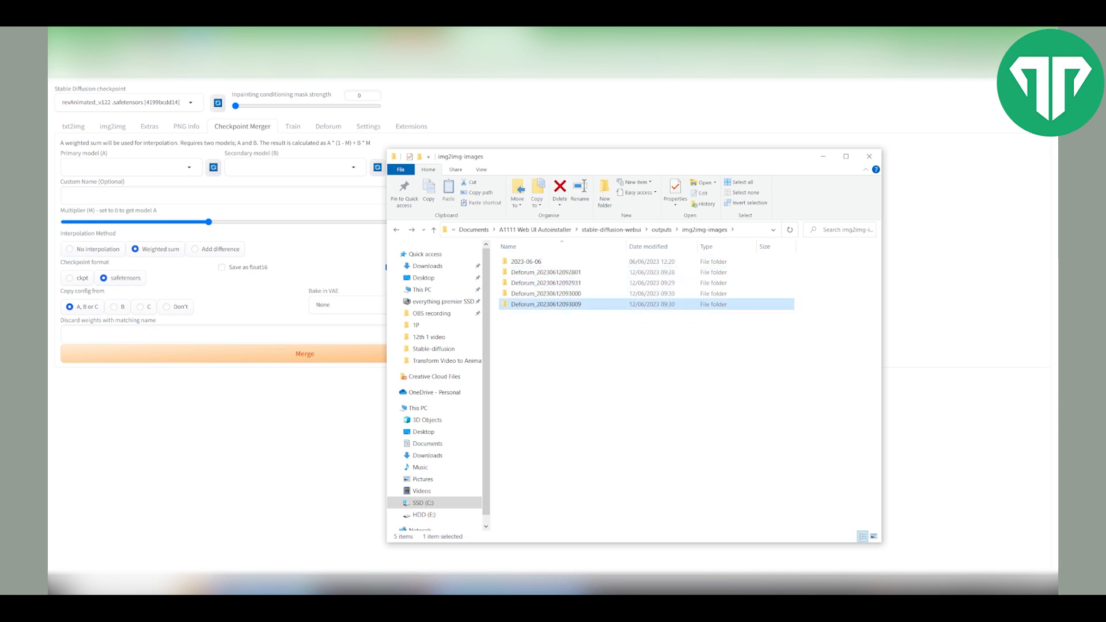